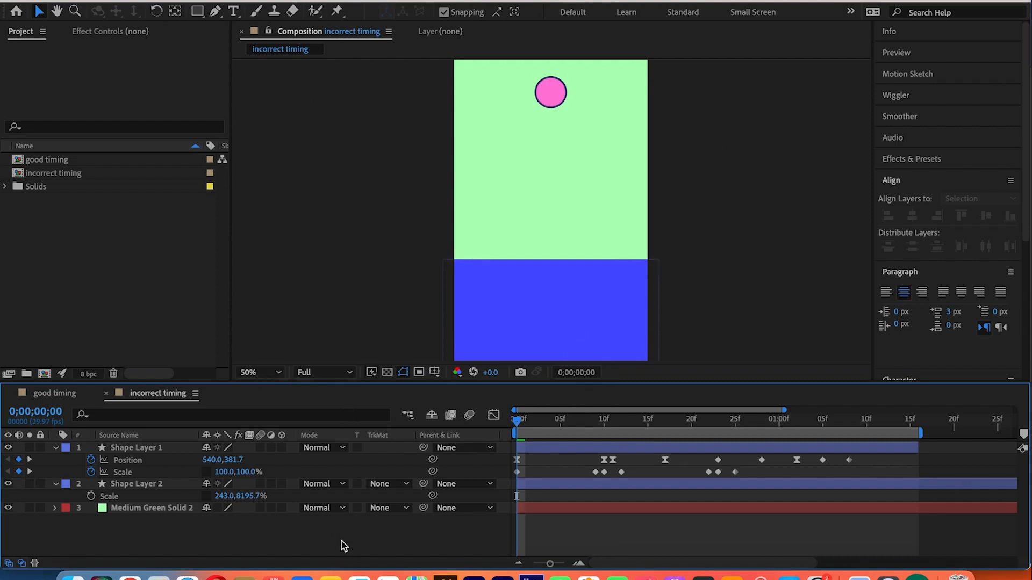
Play the incorrect timing composition to examine how its ball bounces
left_click(151, 396)
key("space")
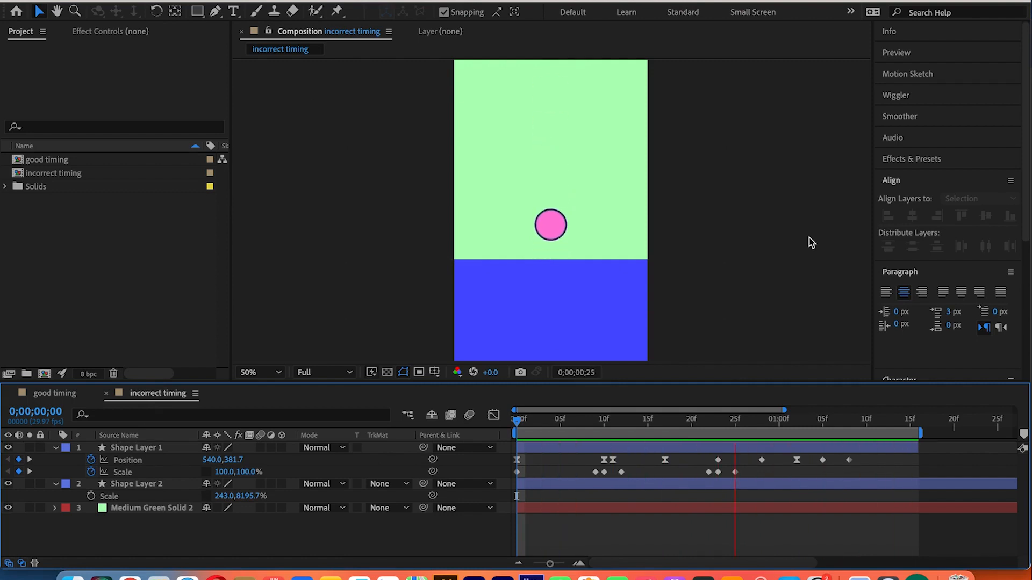
key("space")
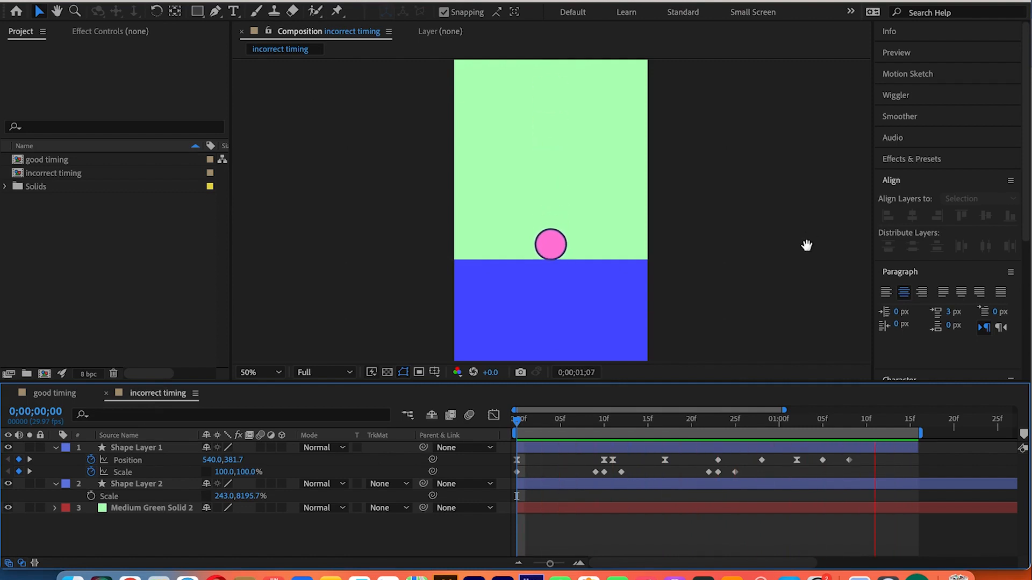
key("space")
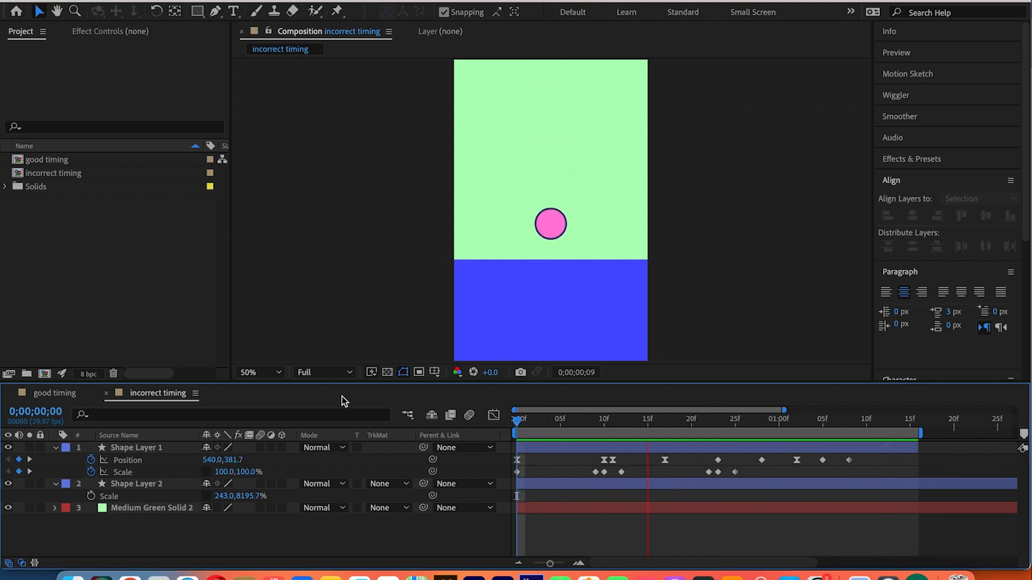
key("space")
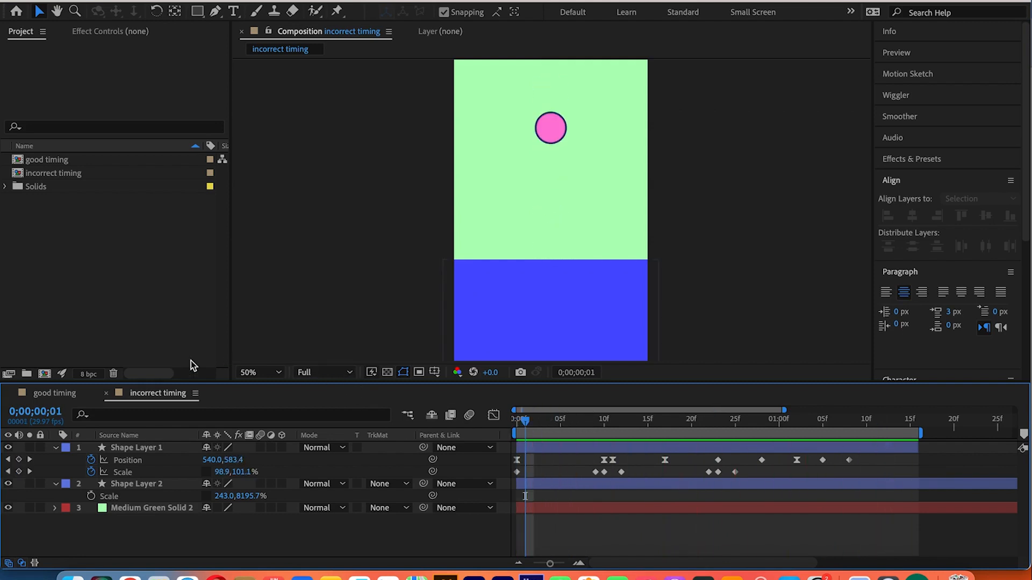
Open the good timing composition and play its ball bounce from the first frame for comparison
left_click(70, 396)
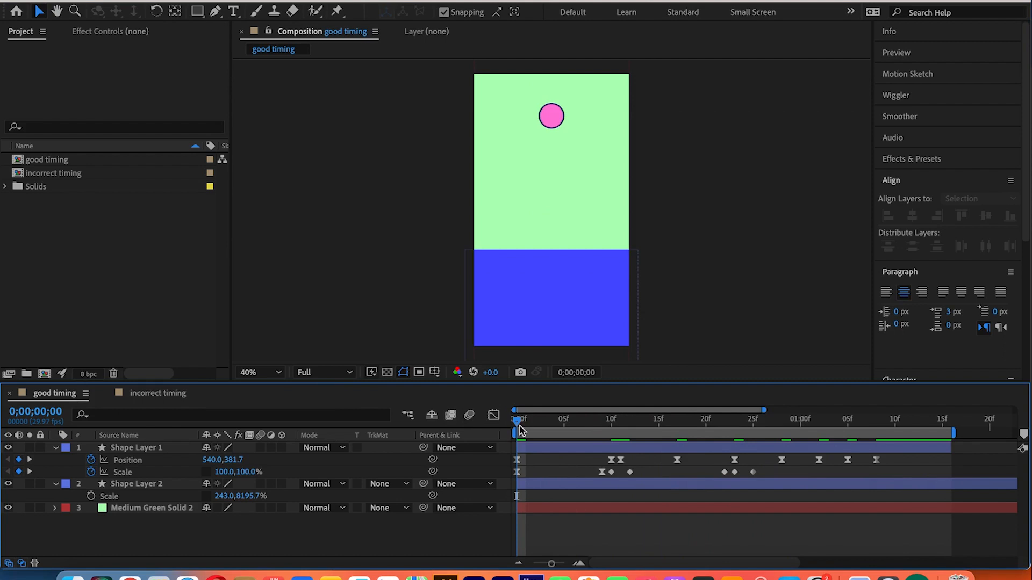
key("space")
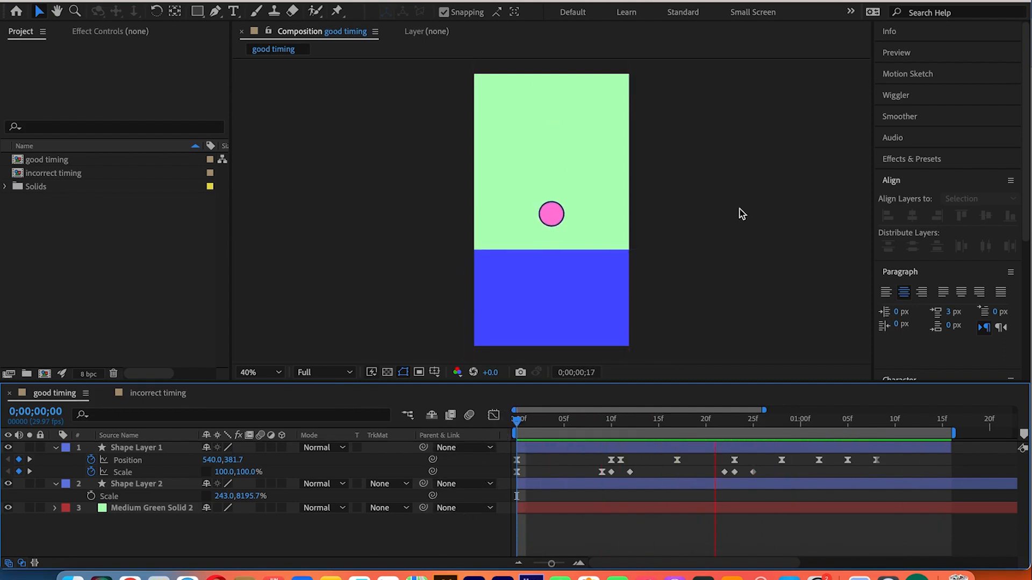
left_click(522, 430)
key("space")
key("space")
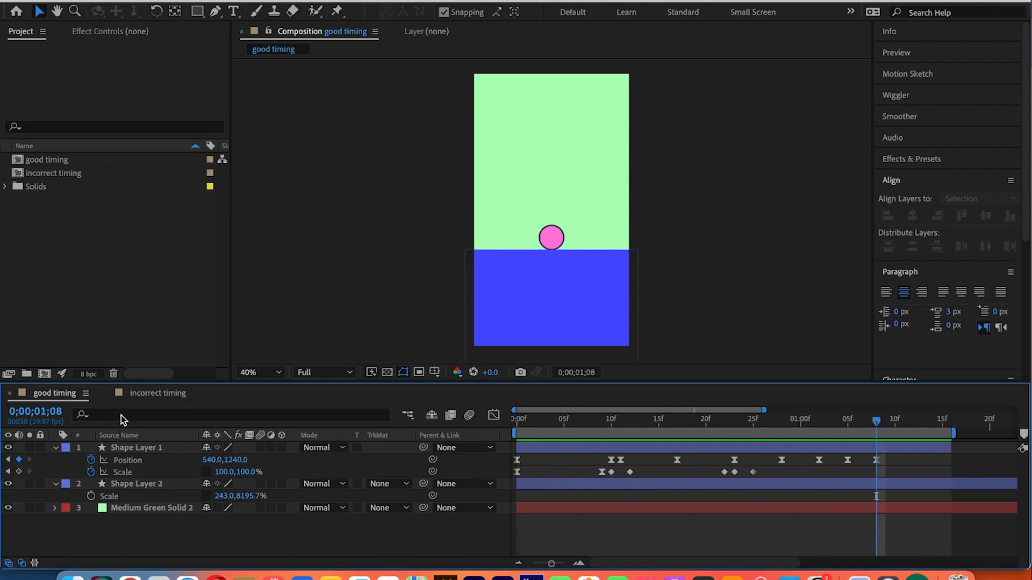
Switch to the incorrect timing composition, select Shape Layer 1 and scrub through its bounce to 0;00;01;05
left_click(144, 394)
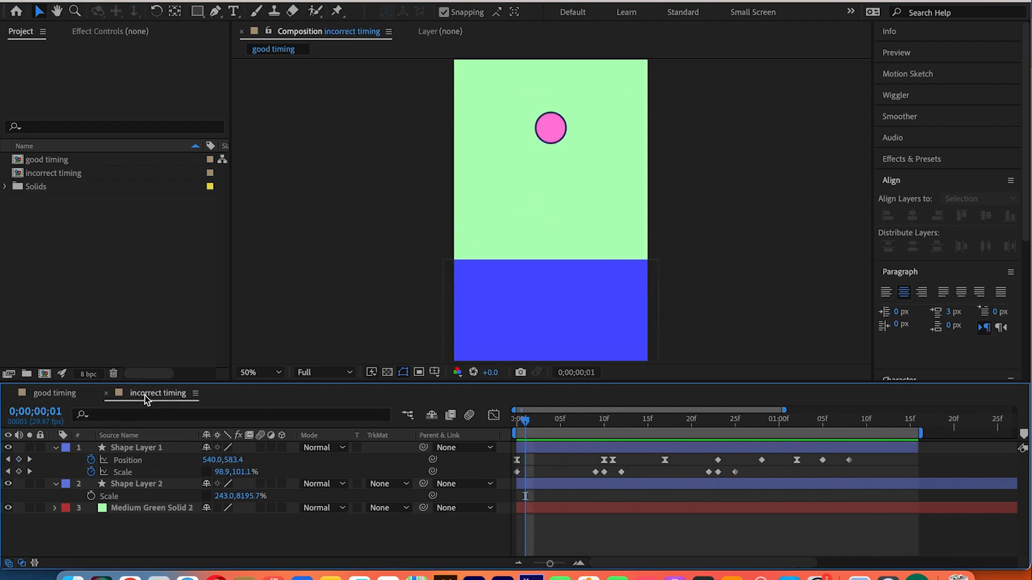
left_click(545, 448)
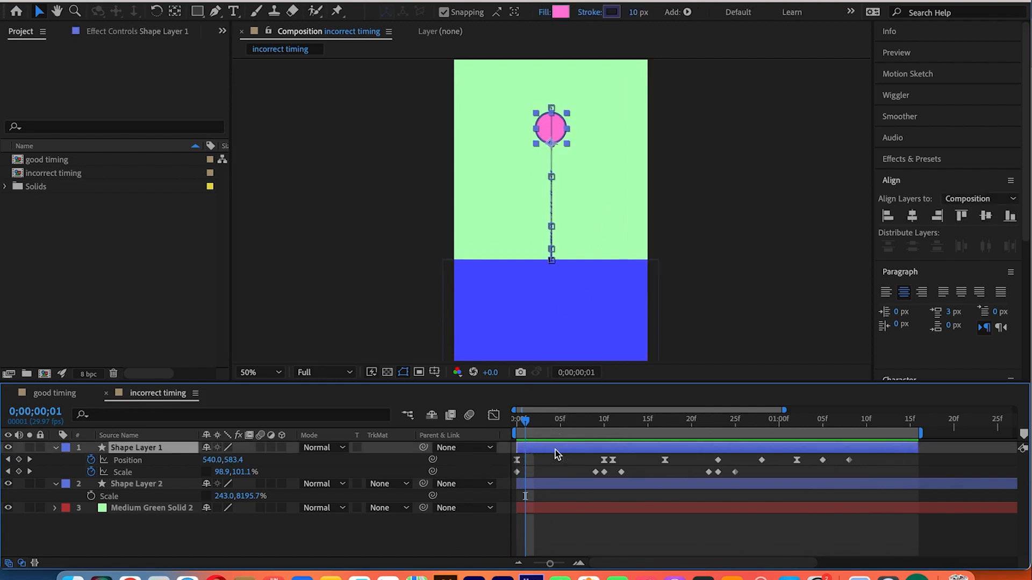
left_click_drag(530, 430, 818, 470)
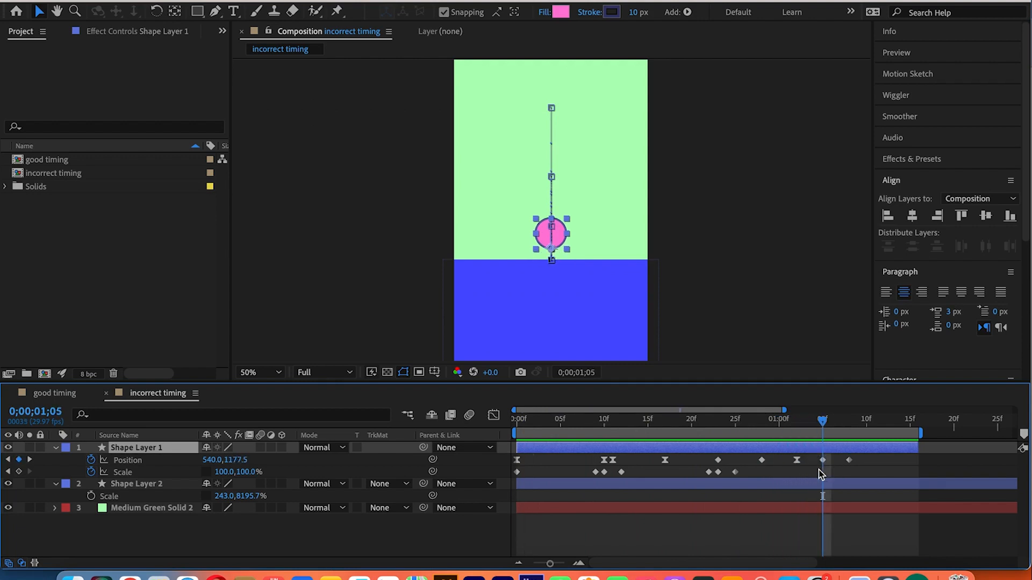
Scrub back through the good timing composition to compare its Position keyframes with those of the incorrect timing composition
left_click(82, 394)
left_click_drag(871, 420, 791, 468)
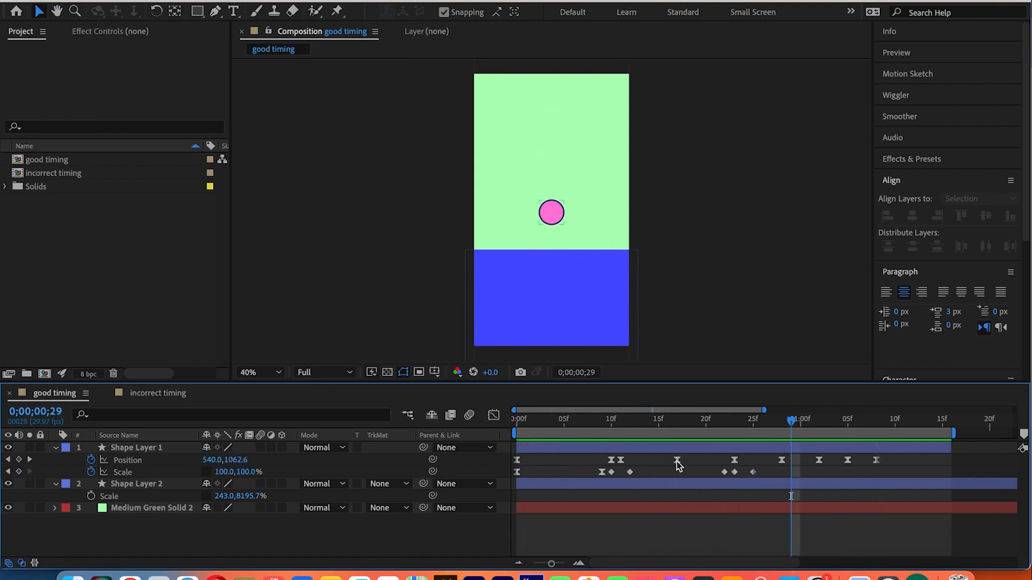
left_click(519, 461)
left_click(165, 393)
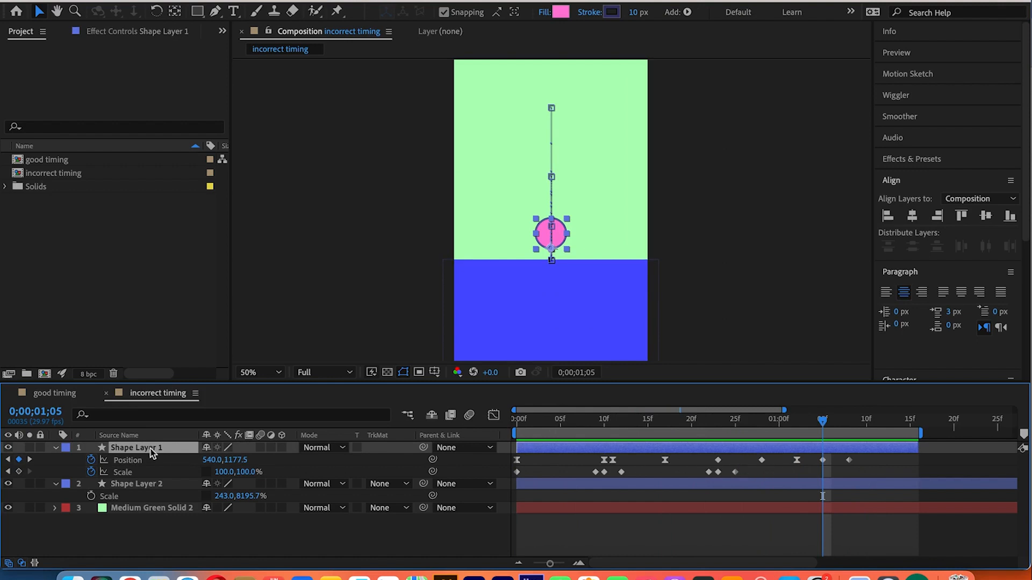
Return to the good timing composition, rewind to the first frame and preview the bounce
left_click(55, 393)
left_click_drag(667, 428, 469, 428)
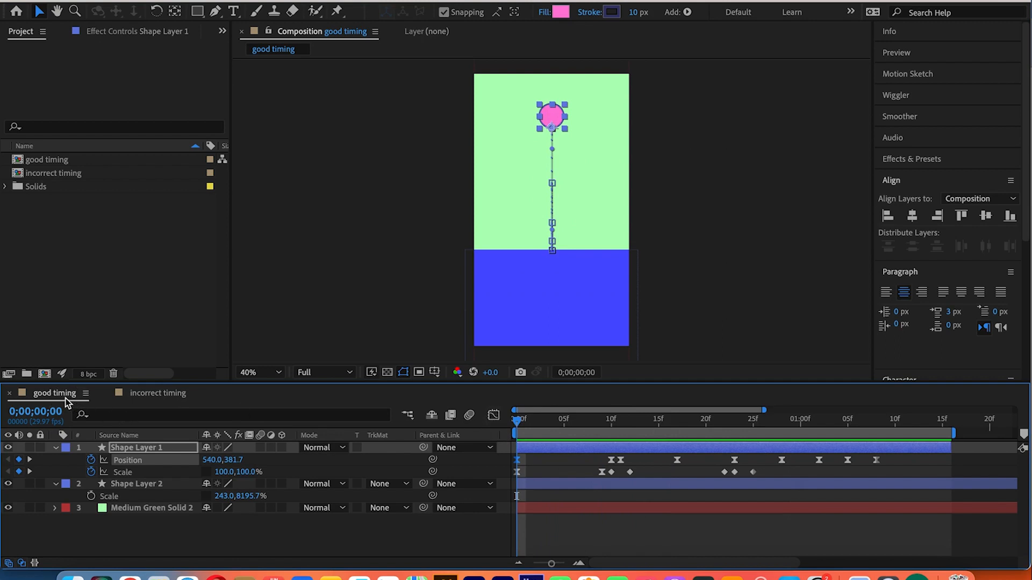
key("space")
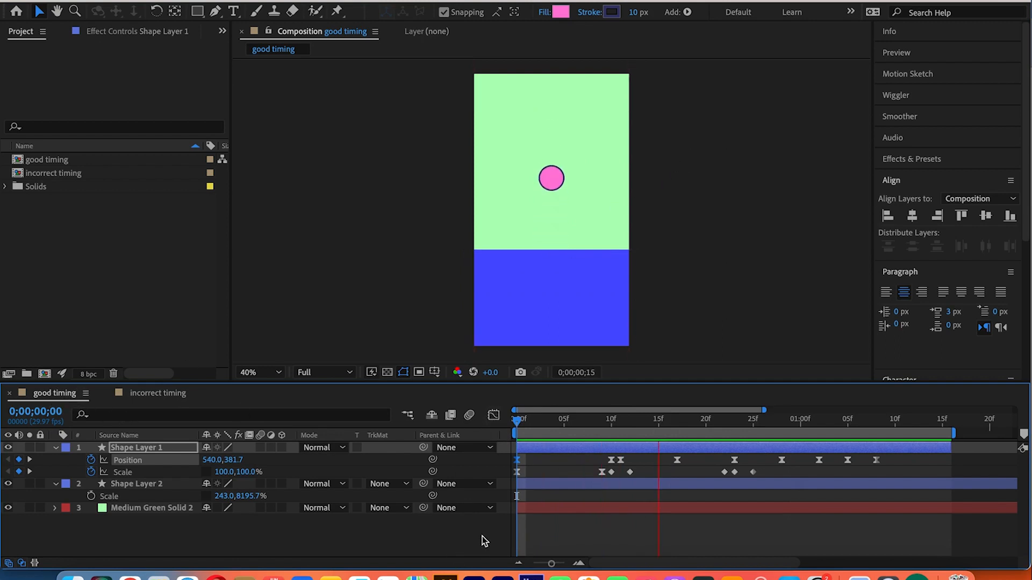
key("space")
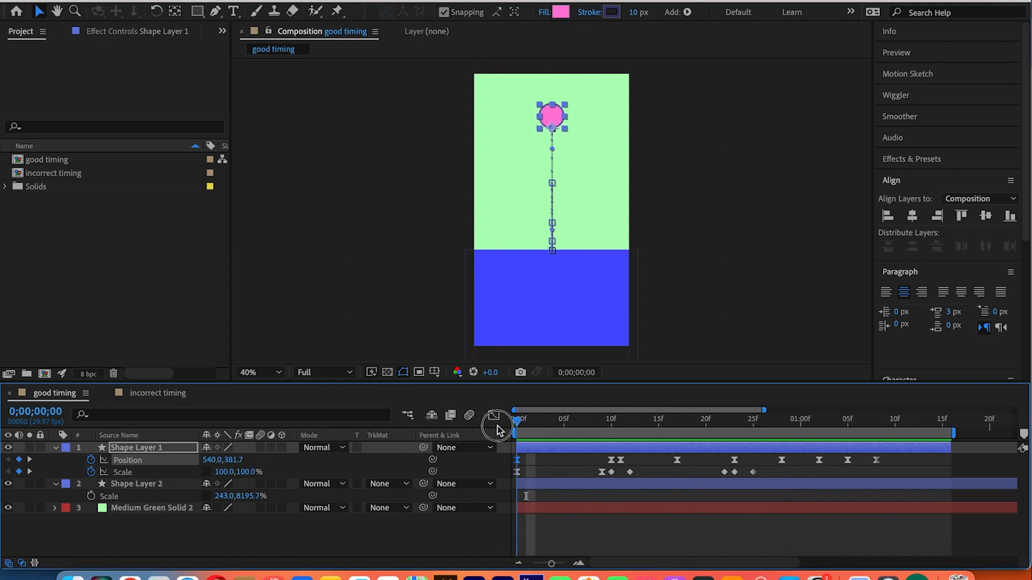
Select all Position keyframes of Shape Layer 1 and examine their speed curve in the Graph Editor
left_click_drag(892, 459, 514, 466)
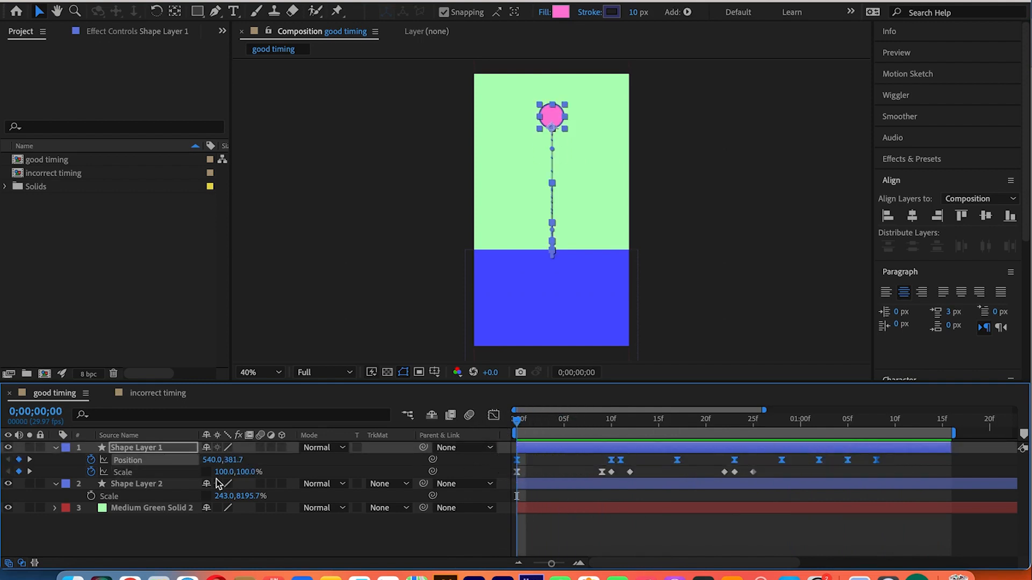
left_click(494, 420)
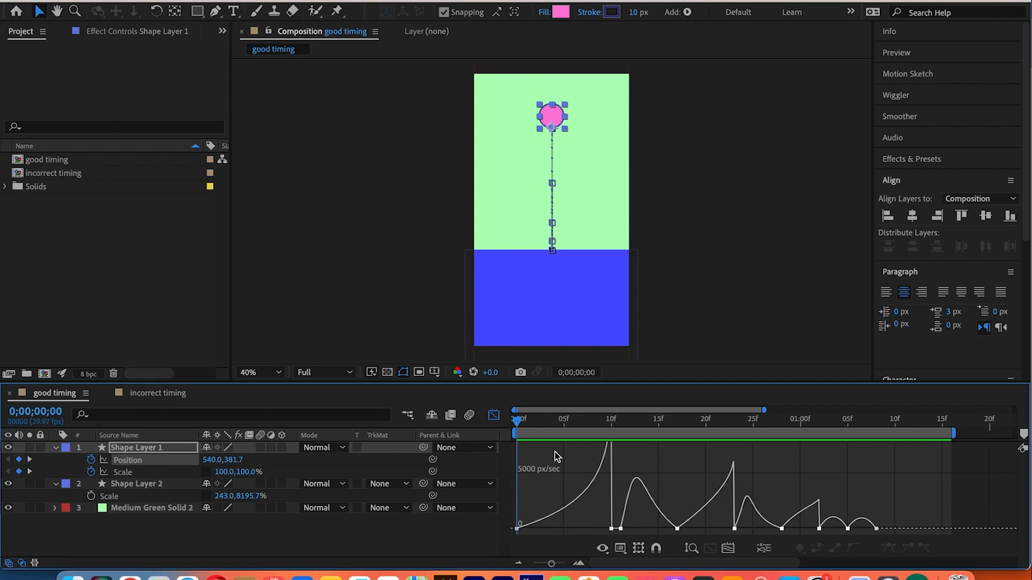
left_click_drag(518, 421, 482, 505)
left_click(493, 414)
Convert all Position keyframes of Shape Layer 1 to linear interpolation and inspect the resulting speed graph
left_click_drag(891, 463, 505, 463)
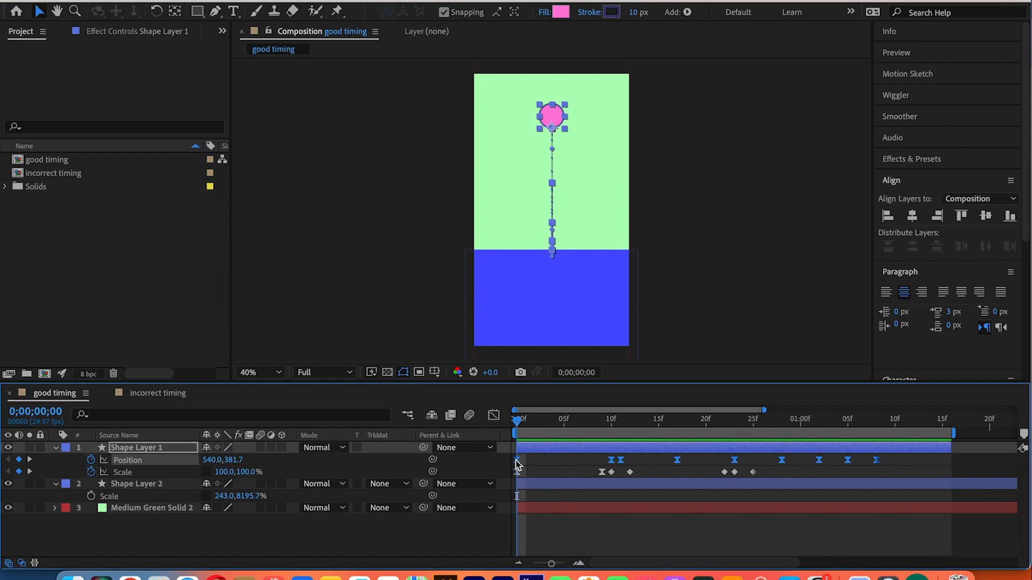
left_click(516, 461, "super")
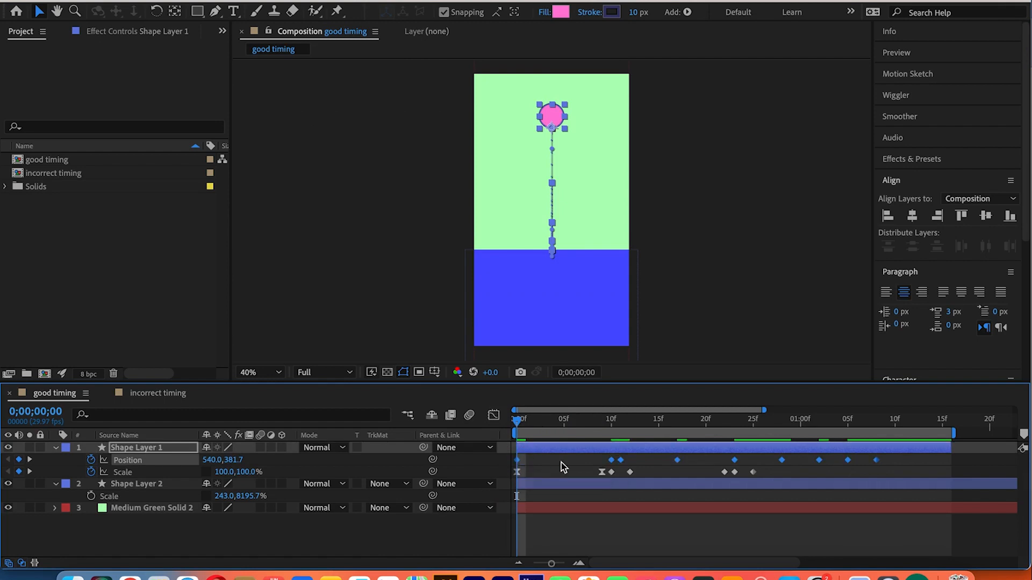
left_click(527, 463)
left_click(515, 461)
left_click_drag(911, 459, 506, 461)
left_click(492, 415)
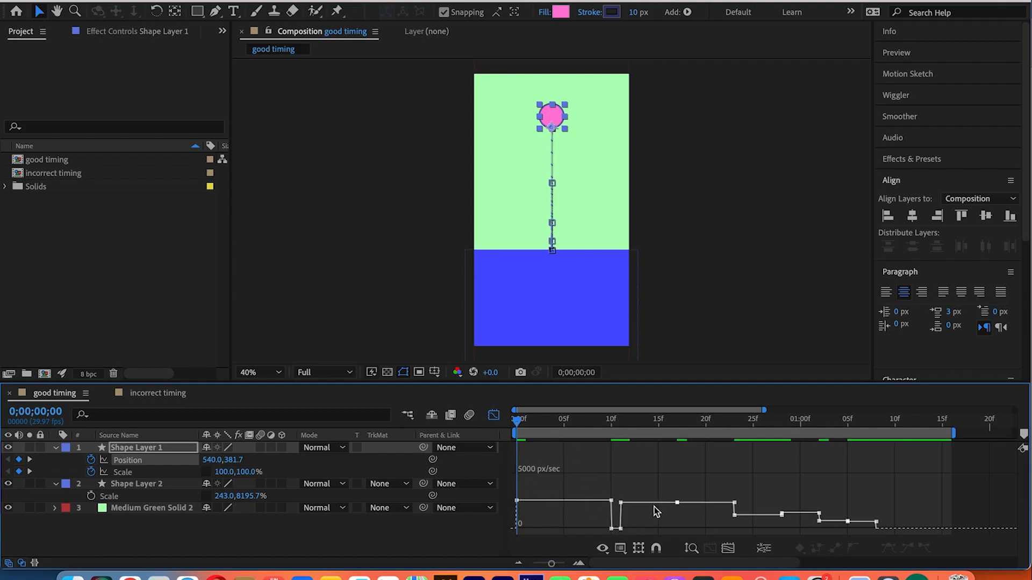
left_click(493, 416)
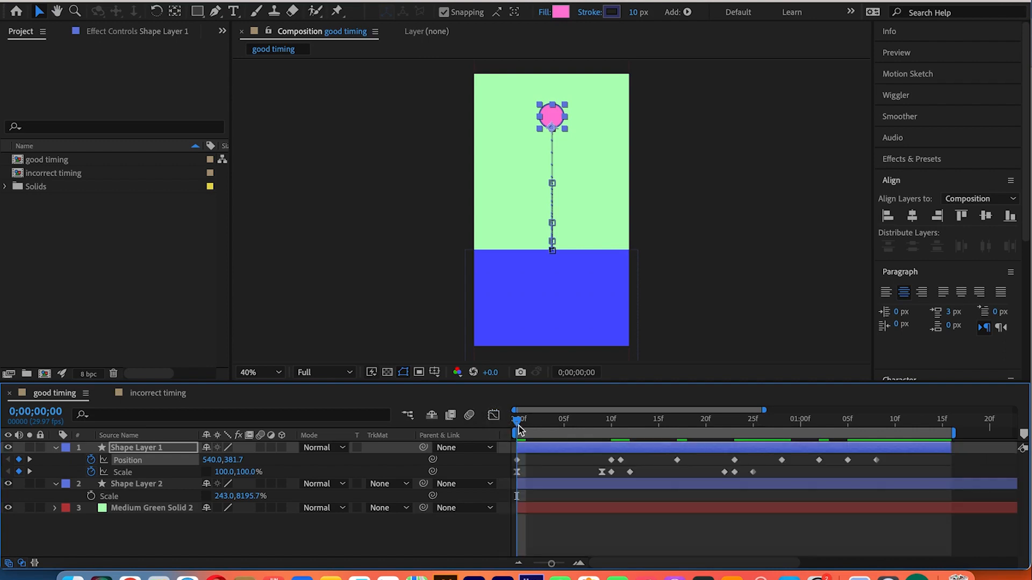
Scrub the ball's first fall between frame 0 and frame 10 to examine its spacing with linear keyframes
left_click_drag(517, 426, 611, 457)
left_click(517, 460)
left_click_drag(542, 426, 515, 423)
left_click_drag(517, 421, 613, 457)
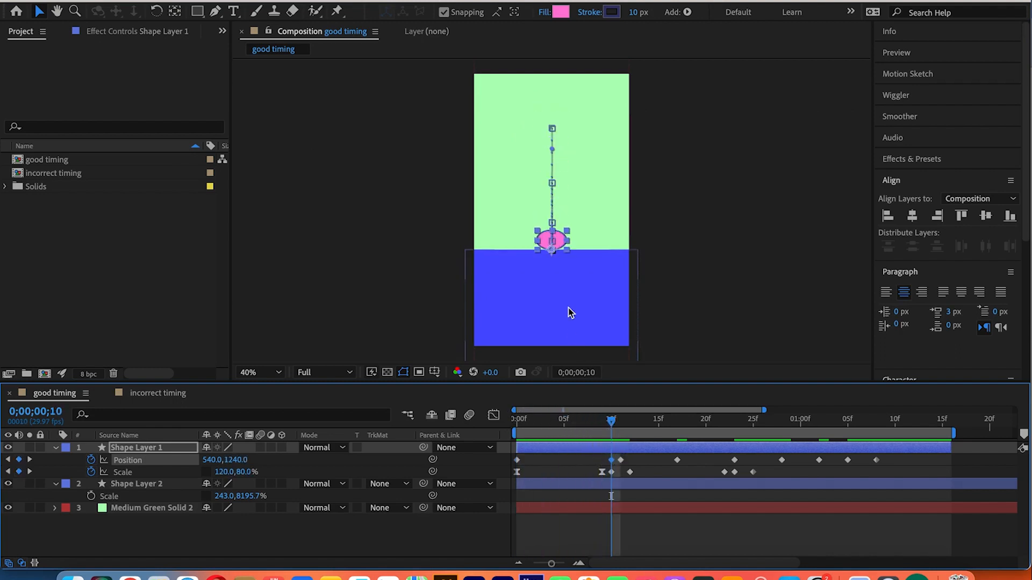
left_click(610, 421)
left_click_drag(611, 423, 517, 461)
Apply Easy Ease to all Position keyframes of Shape Layer 1 and show their speed graph
left_click_drag(887, 463, 507, 465)
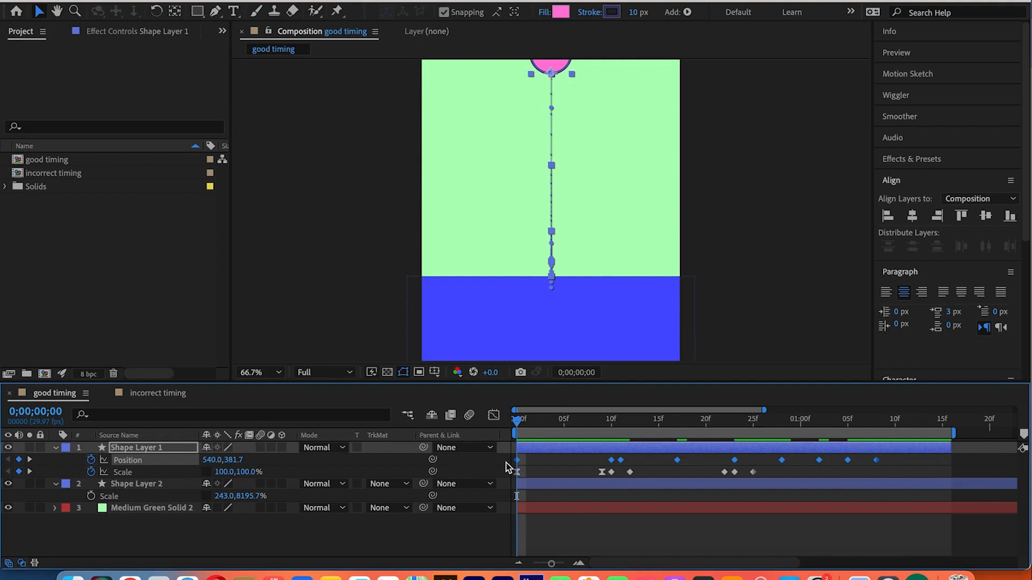
key("F9")
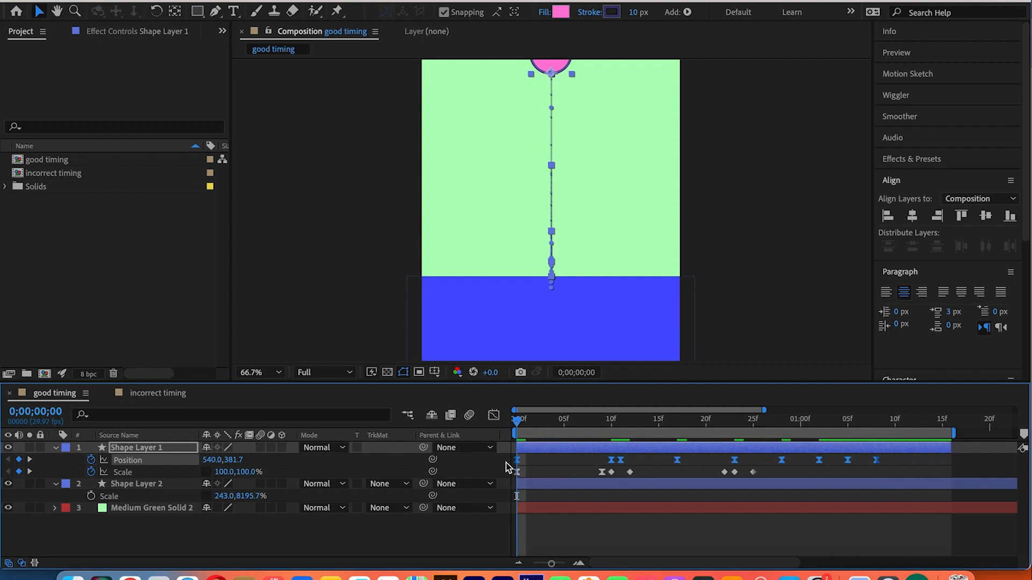
left_click(494, 416)
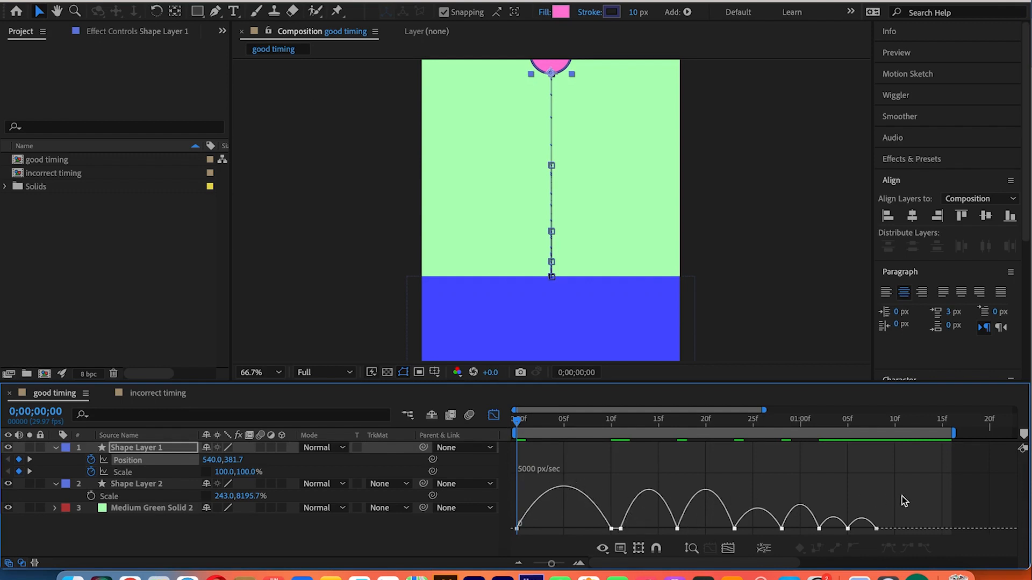
Scrub through the bounce against the eased speed graph, return to the first frame and deselect the layer
left_click_drag(519, 425, 864, 491)
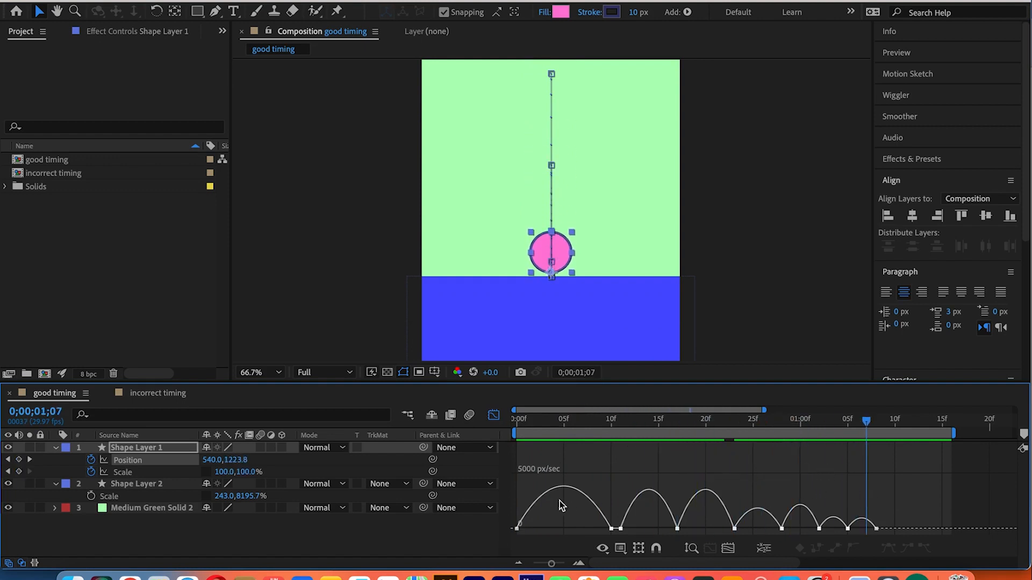
scroll(553, 500, "down", 2)
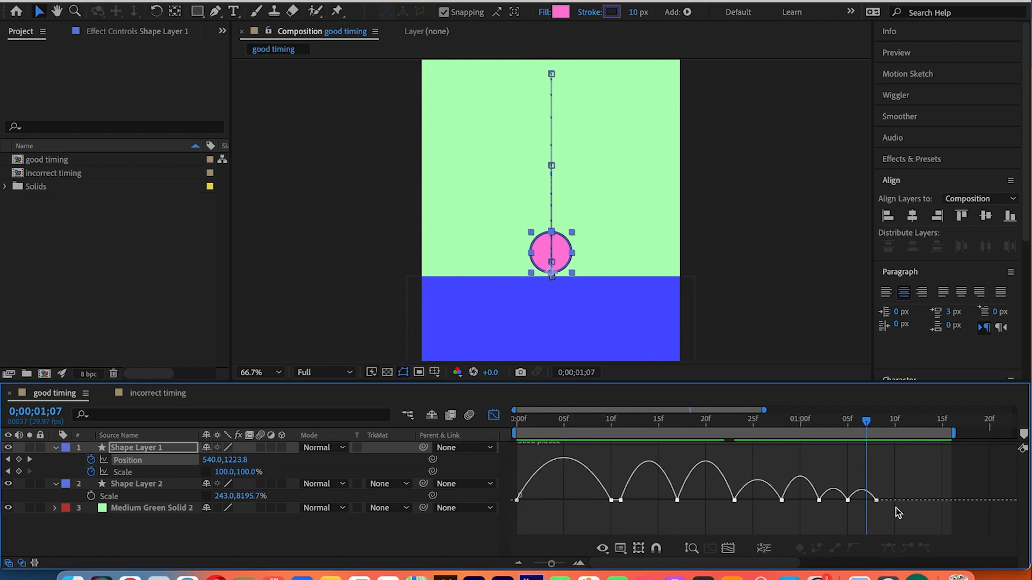
left_click_drag(832, 419, 758, 429)
left_click_drag(622, 426, 462, 451)
left_click(426, 523)
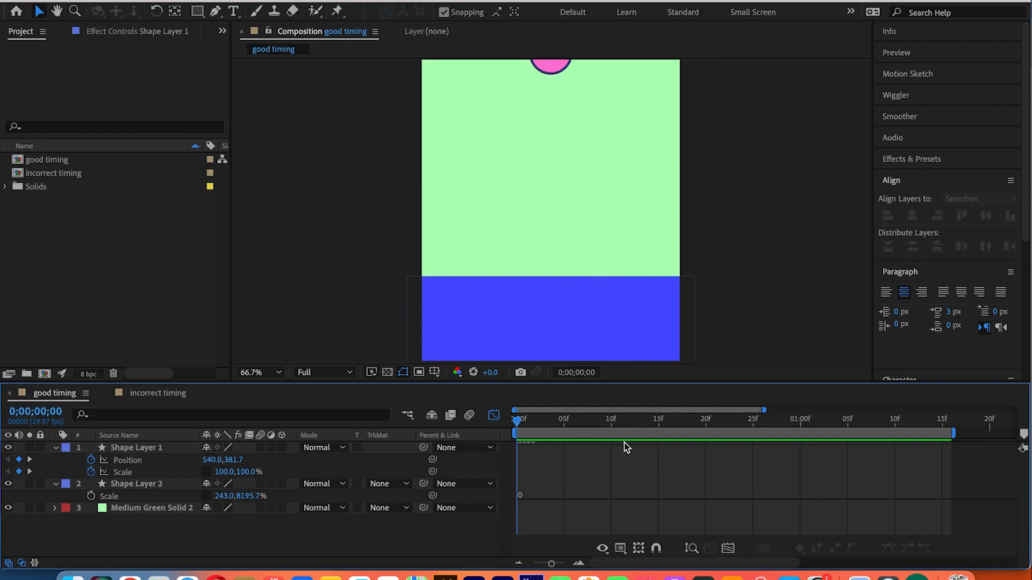
Preview the eased bounce with the whole composition in view and rewind to the first frame
left_click_drag(521, 422, 477, 428)
key("comma")
key("space")
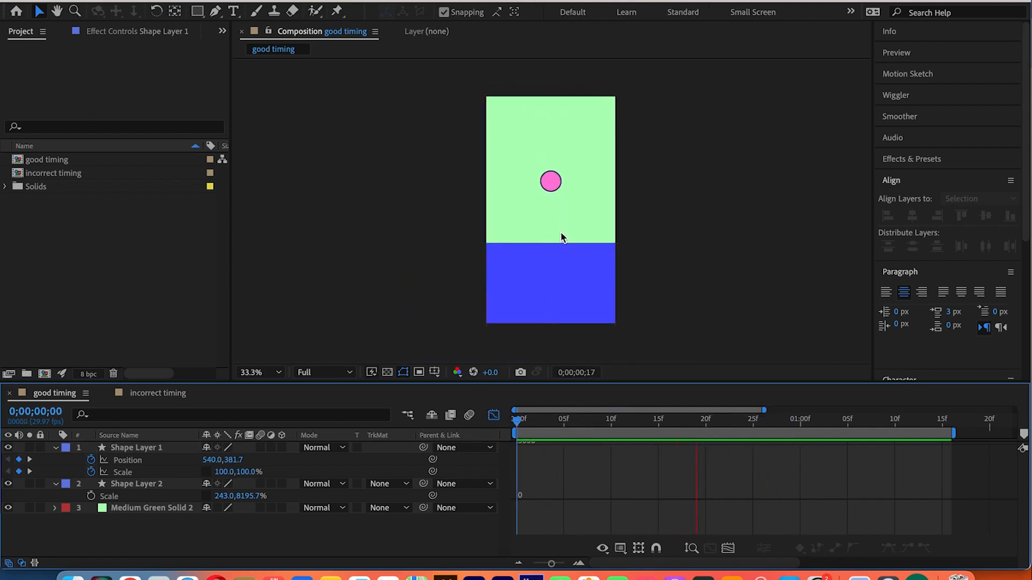
key("period")
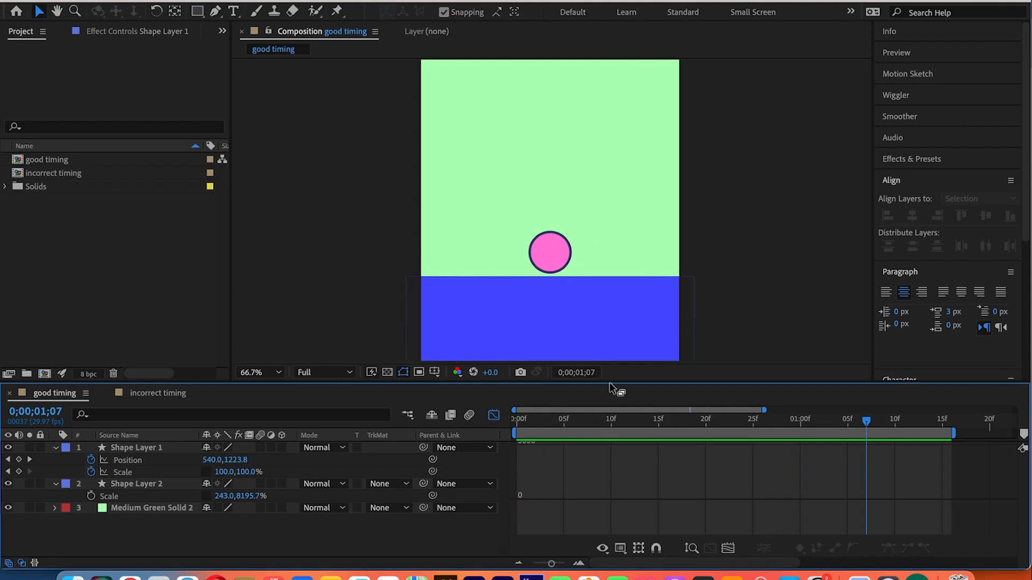
left_click_drag(606, 422, 518, 422)
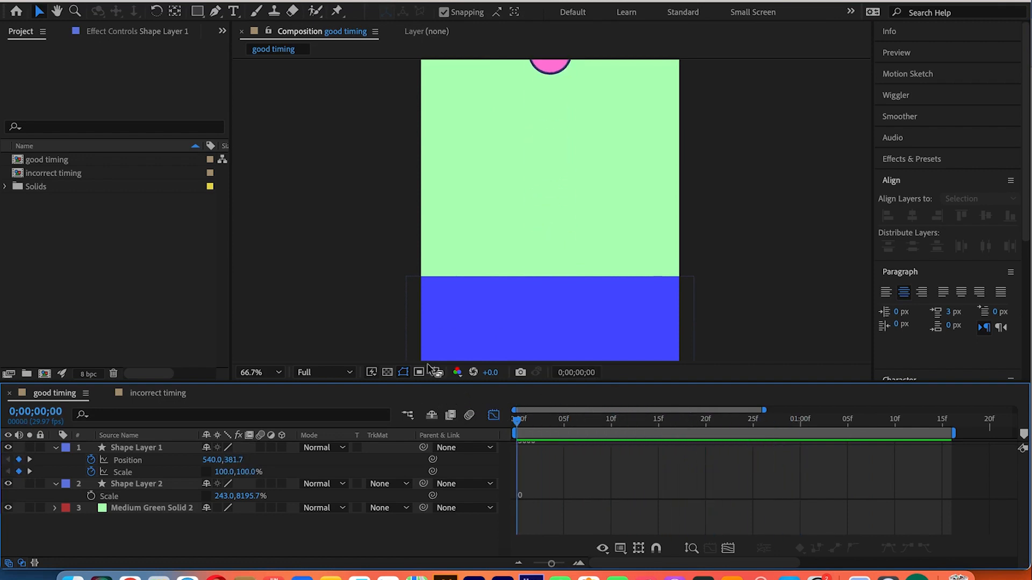
Close the Graph Editor, select all Position keyframes of Shape Layer 1 and preview the eased bounce again
left_click(493, 414)
left_click_drag(907, 463, 493, 457)
scroll(588, 269, "down", 2)
key("space")
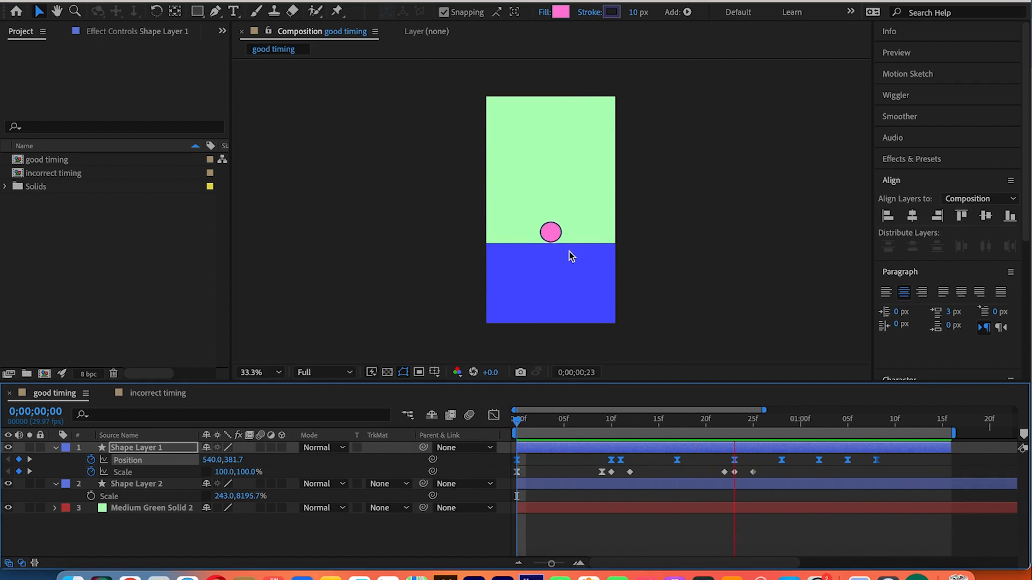
key("space")
Convert the selected Position keyframes back to linear interpolation and preview the bounce from the first frame
scroll(574, 274, "up", 2)
left_click(517, 461, "super")
left_click_drag(554, 423, 514, 423)
scroll(599, 224, "down", 2)
key("space")
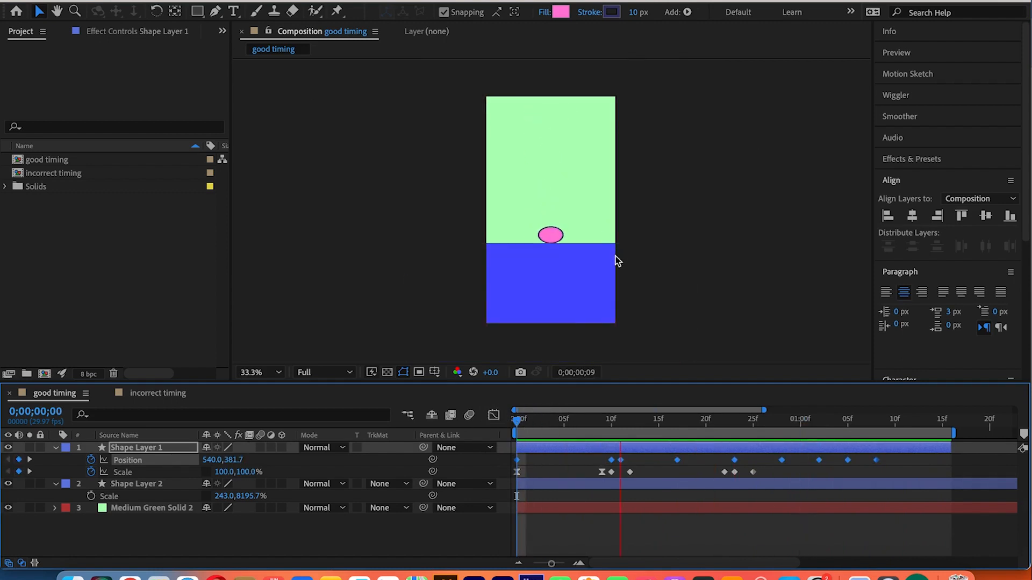
key("space")
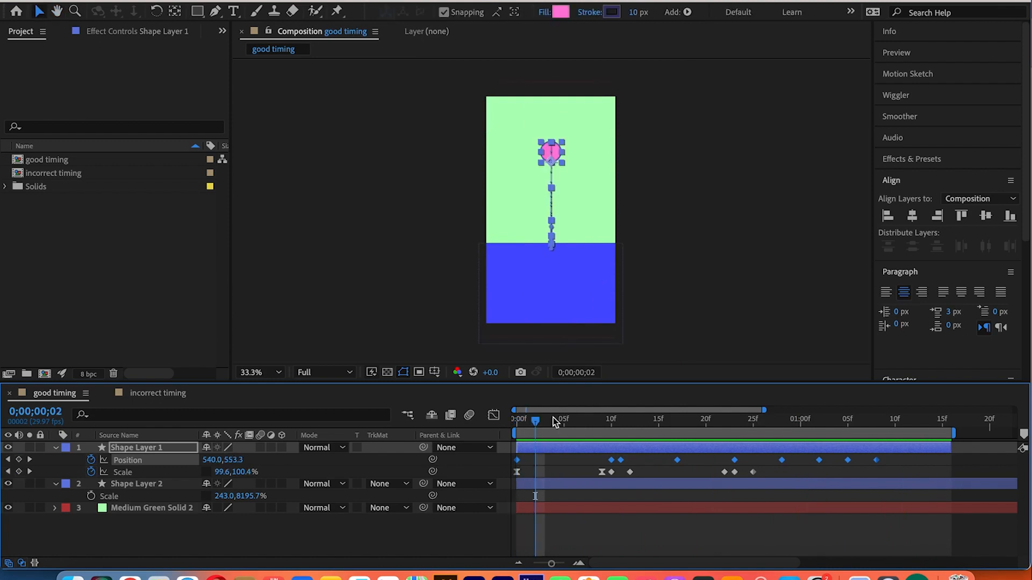
left_click(516, 460, "super")
left_click(516, 461, "super")
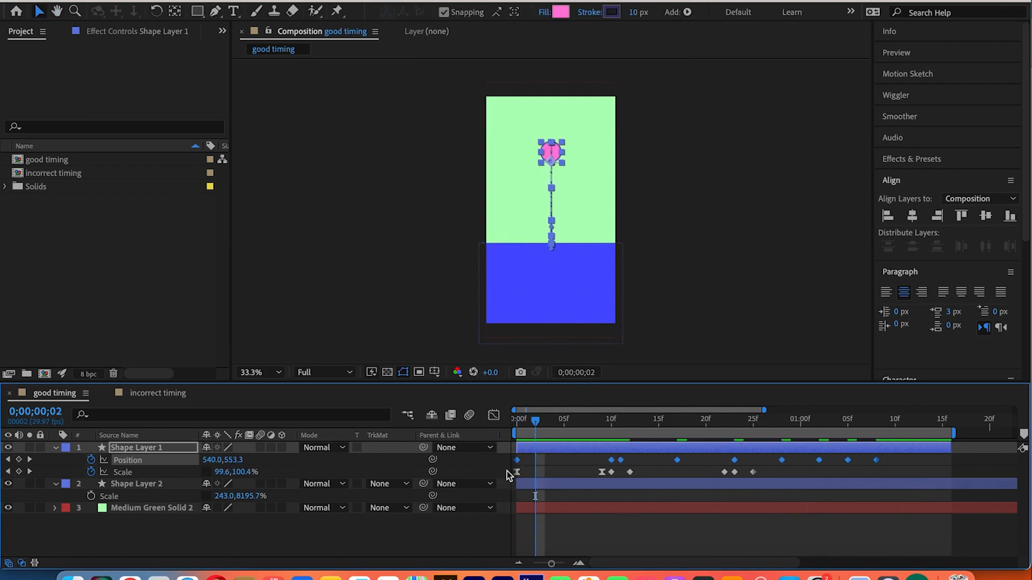
Apply Easy Ease to the selected Position keyframes of Shape Layer 1 and preview the eased bounce from the first frame
key("F9")
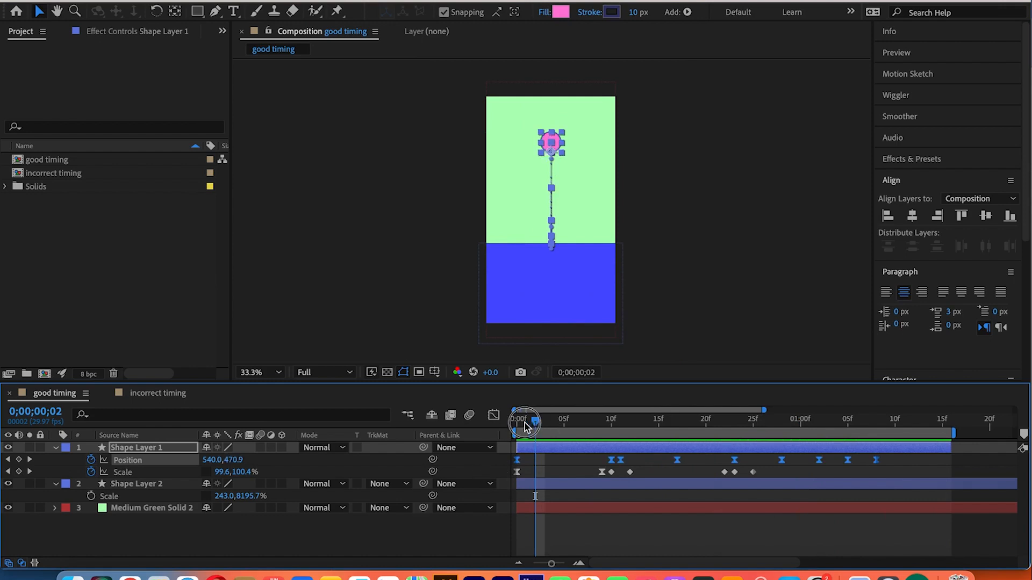
key("Home")
key("space")
key("space")
left_click_drag(899, 422, 510, 421)
key("space")
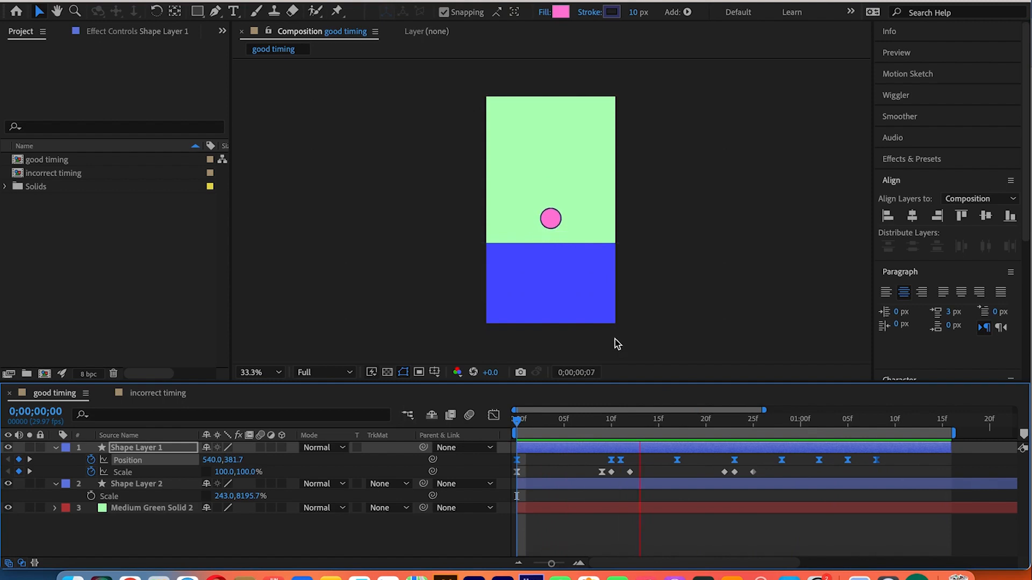
key("space")
key("period")
key("period")
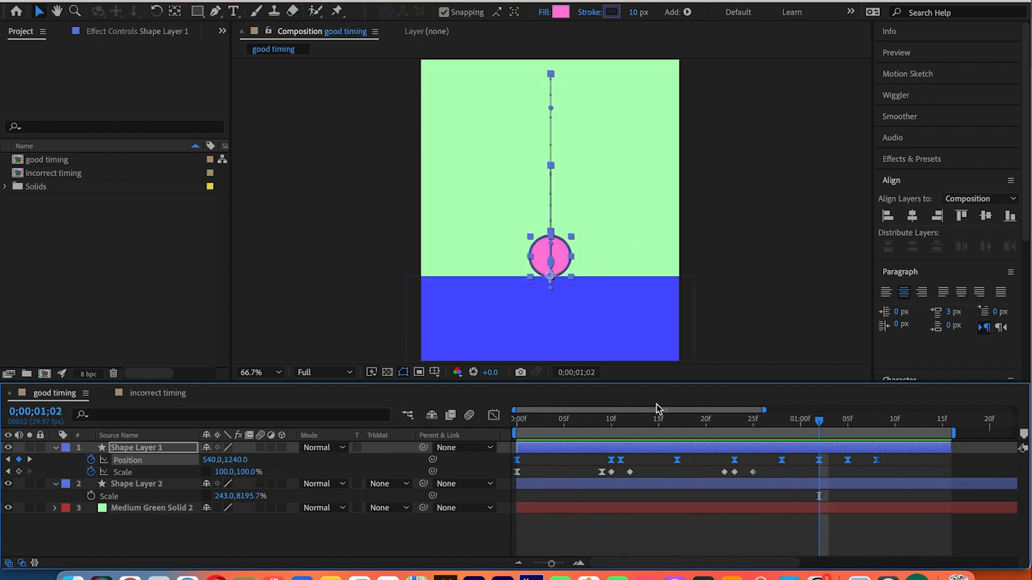
Open the Graph Editor and scrub the first fall between frame 0 and frame 5 against the eased speed curve
left_click(513, 422)
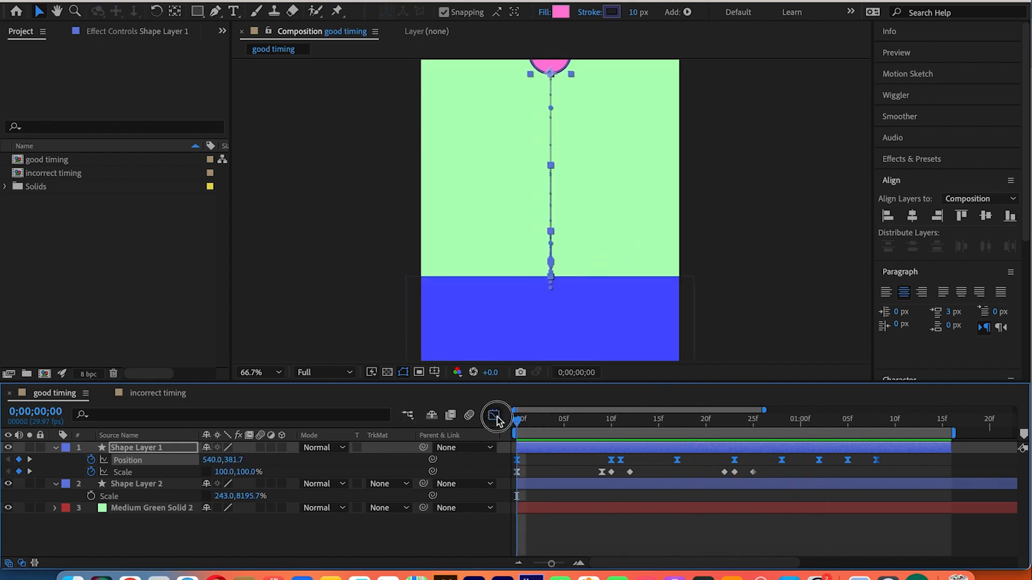
left_click(493, 414)
key("comma")
key("period")
left_click_drag(516, 425, 562, 432)
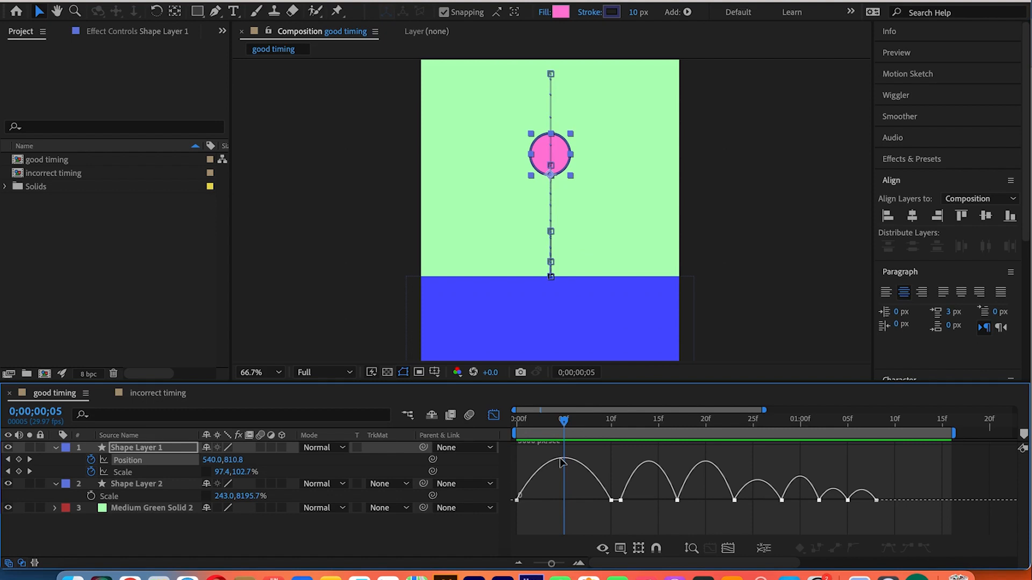
left_click_drag(566, 427, 520, 450)
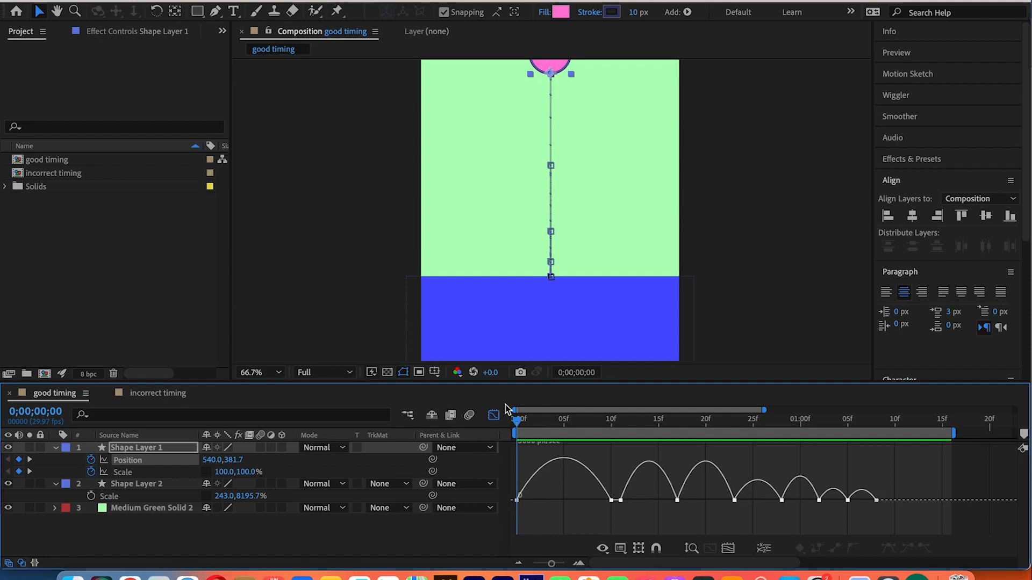
left_click_drag(519, 423, 512, 421)
Compare the ball's starting position with its position at frame 5, the middle of the first speed arc
left_click_drag(563, 165, 567, 290)
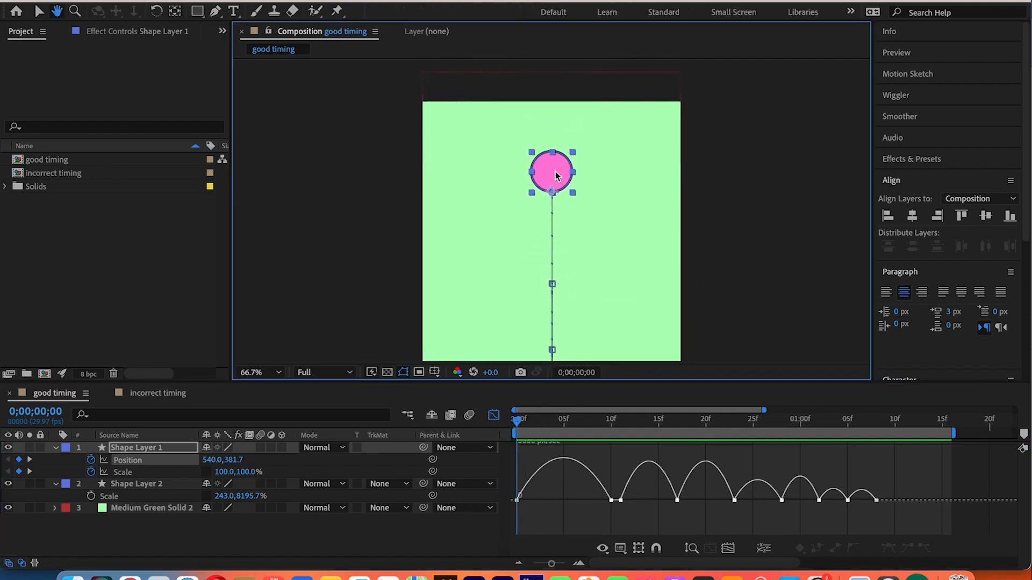
left_click(516, 427)
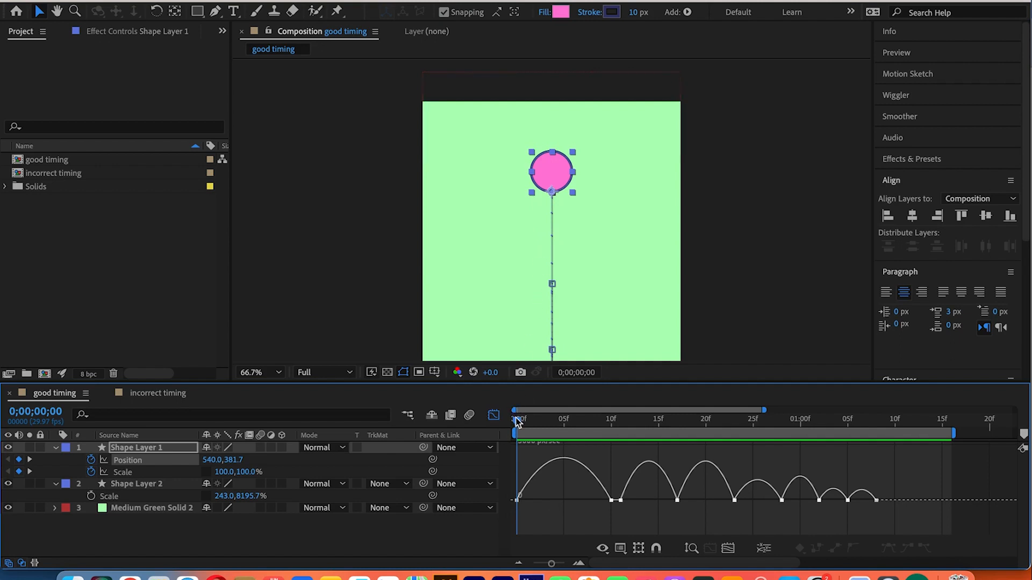
left_click_drag(517, 422, 517, 429)
left_click(517, 424)
left_click_drag(517, 423, 561, 469)
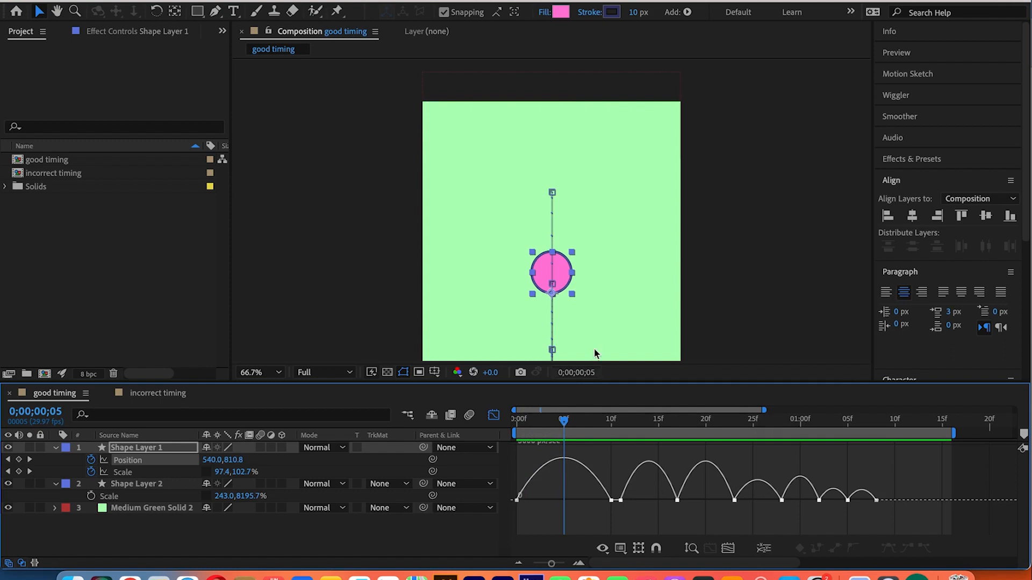
left_click_drag(526, 277, 508, 164)
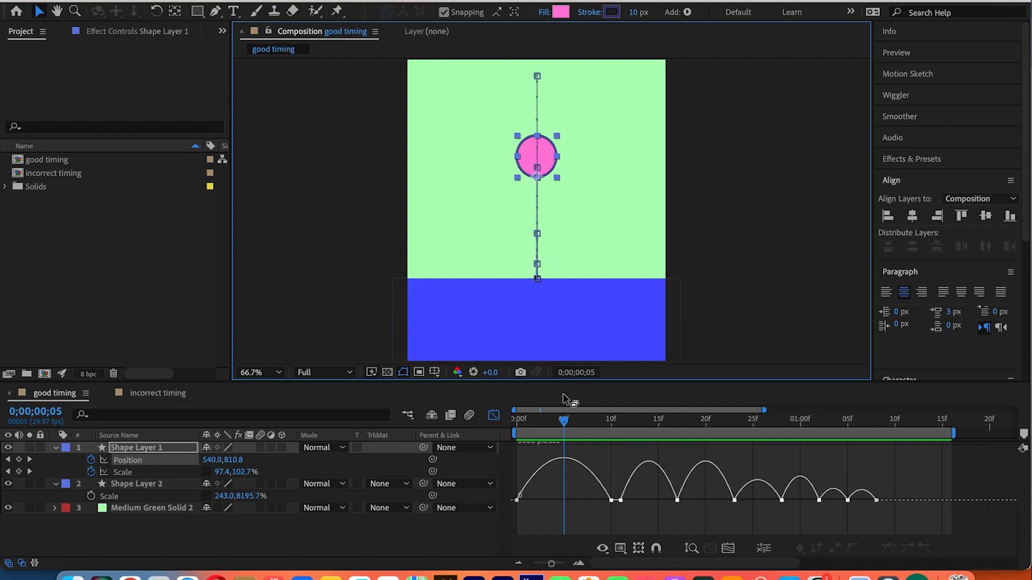
left_click(563, 421)
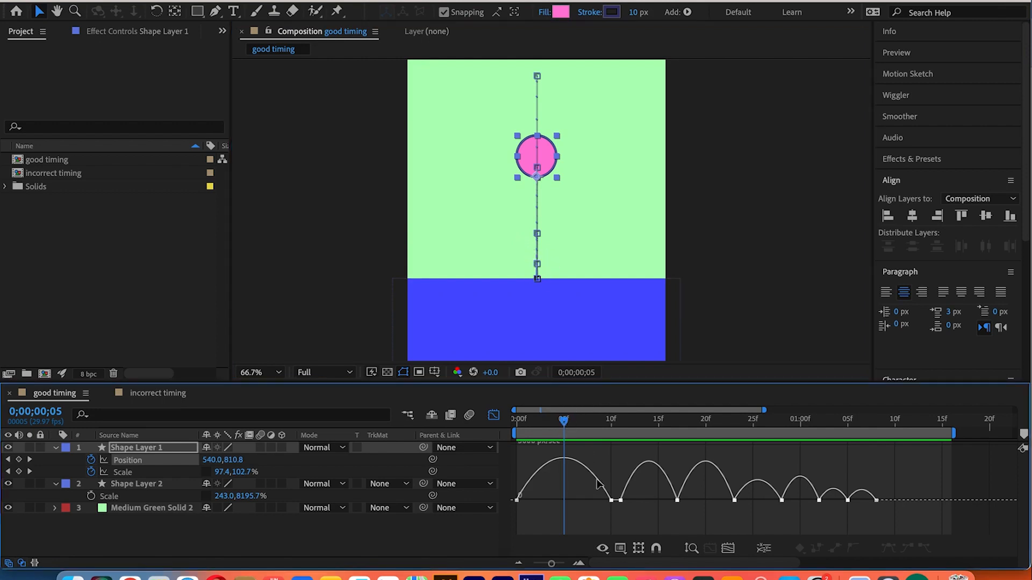
Reshape the speed curve from frame 0 to frame 10 so the ball starts slowly and accelerates until it hits the ground
left_click(612, 500)
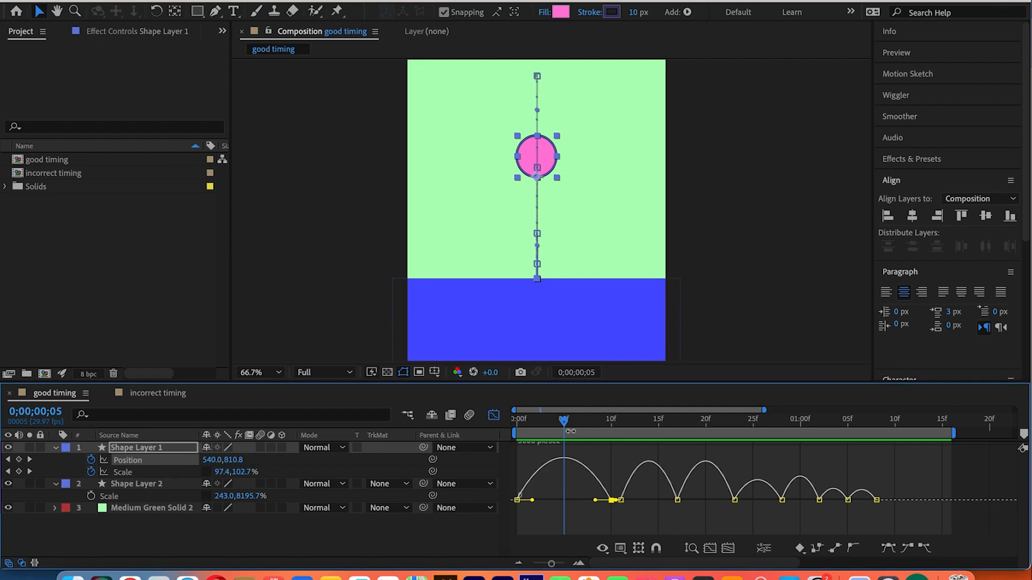
left_click_drag(563, 424, 600, 465)
key("space")
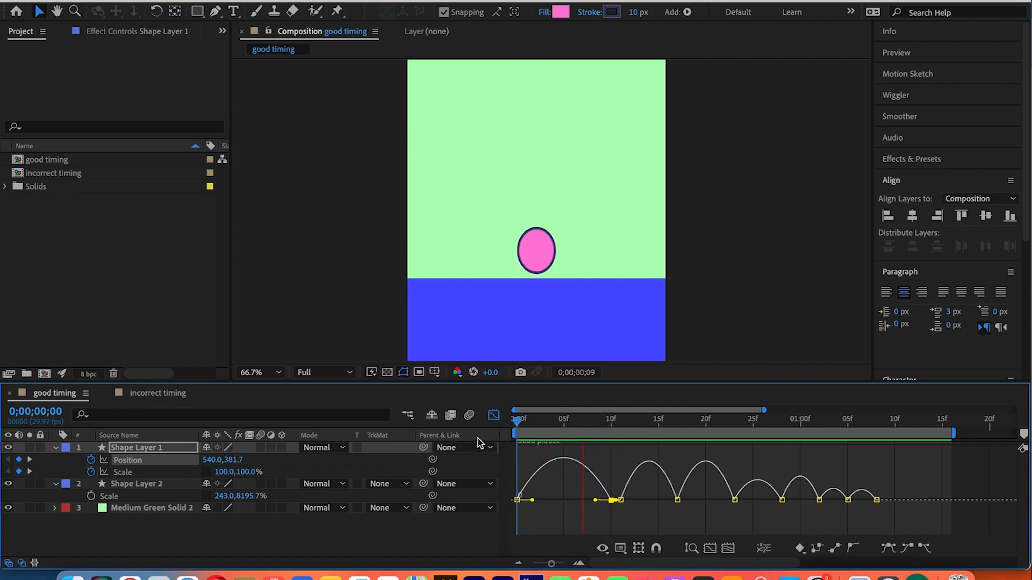
left_click_drag(632, 409, 610, 438)
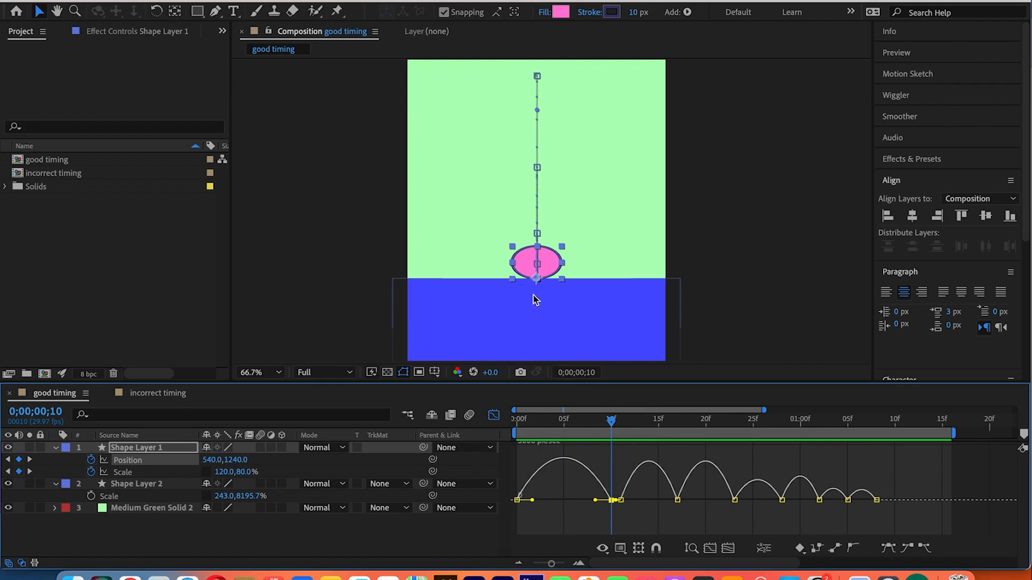
left_click_drag(595, 501, 610, 503)
left_click_drag(540, 505, 591, 500)
left_click_drag(606, 423, 505, 456)
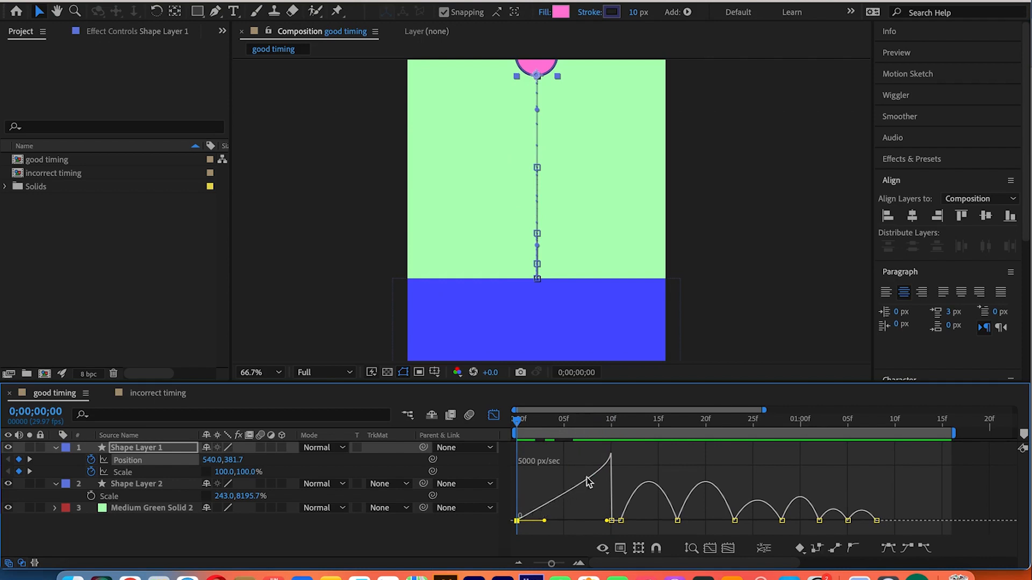
Preview the reshaped first fall, then scrub back to the Position keyframe at frame 11
mouse_move(518, 423)
left_mouse_down()
mouse_move(612, 445)
mouse_move(527, 433)
left_mouse_up()
scroll(597, 310, "down", 2)
key("space")
key("space")
scroll(572, 263, "up", 2)
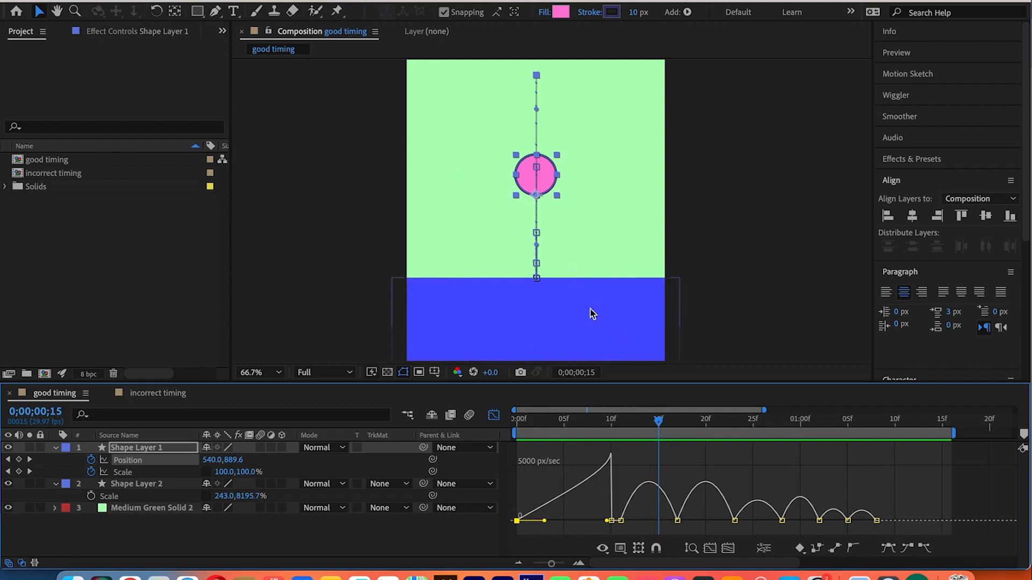
left_click(647, 423)
left_click_drag(647, 423, 624, 461)
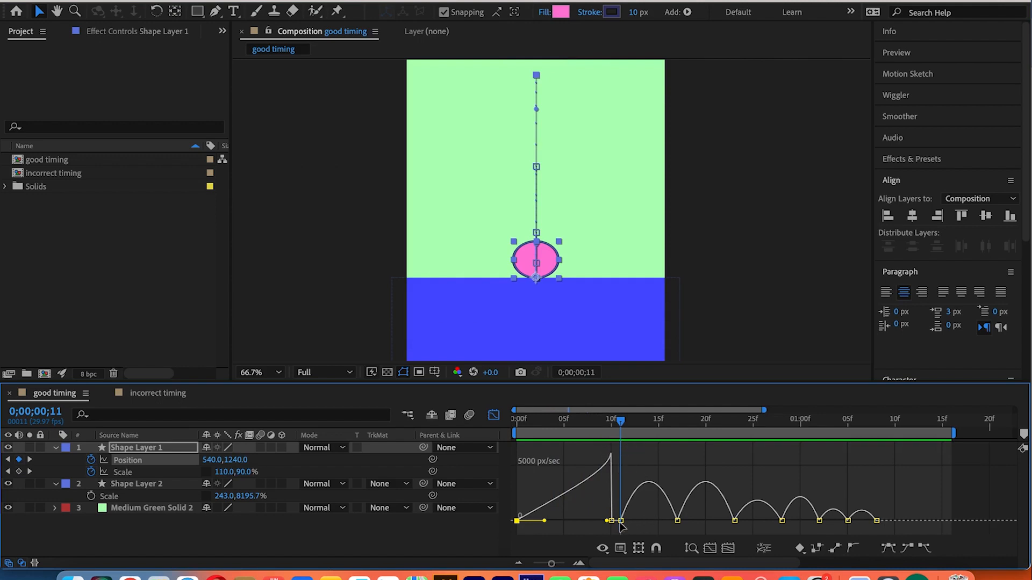
Lengthen the incoming speed handle of the frame 17 Position keyframe so the first rebound starts fast and slows toward its top
left_click(493, 415)
left_click(612, 461)
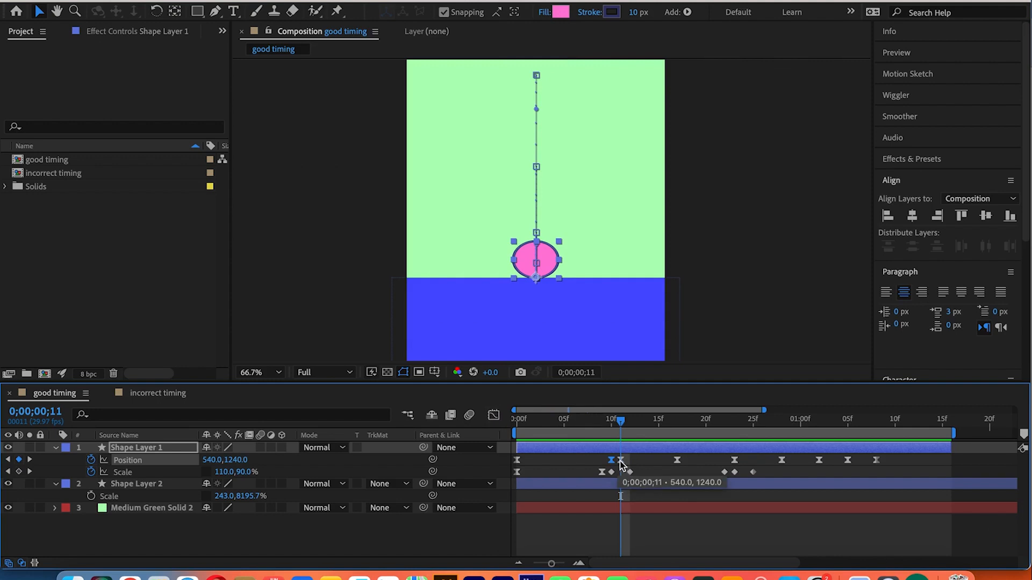
left_click(621, 460)
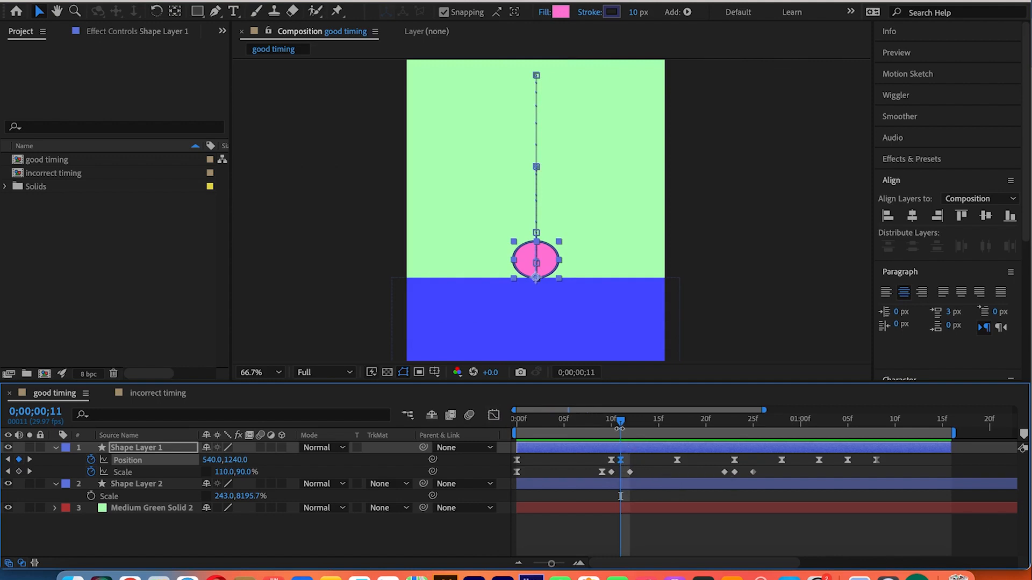
left_click_drag(620, 421, 676, 454)
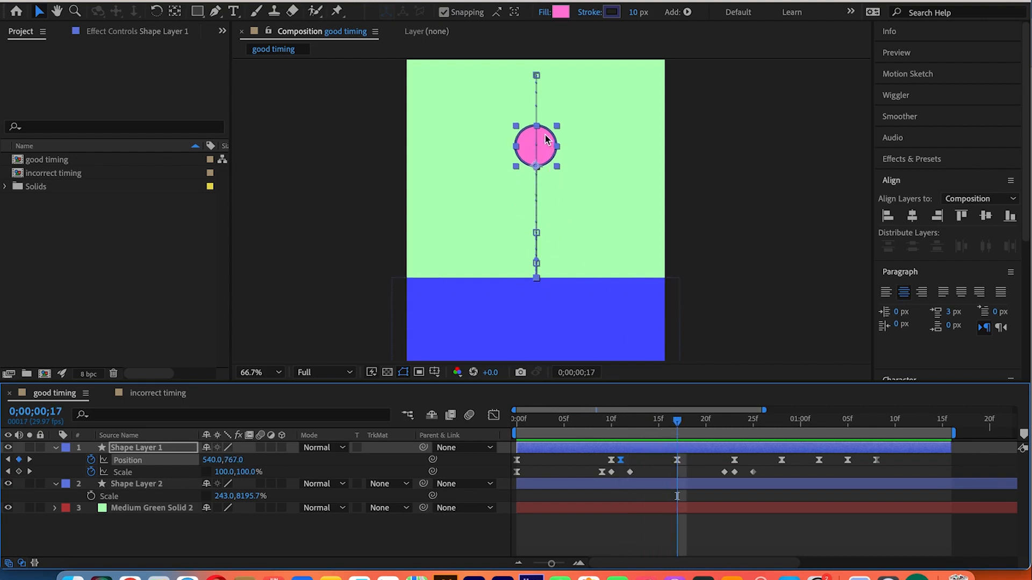
left_click(492, 415)
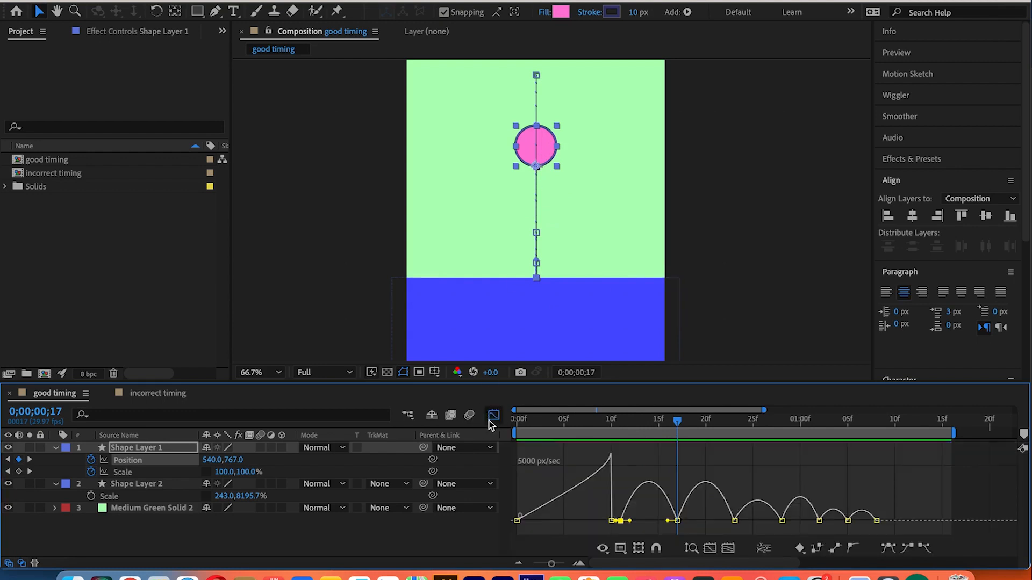
left_click_drag(677, 425, 674, 457)
left_click_drag(670, 525, 656, 526)
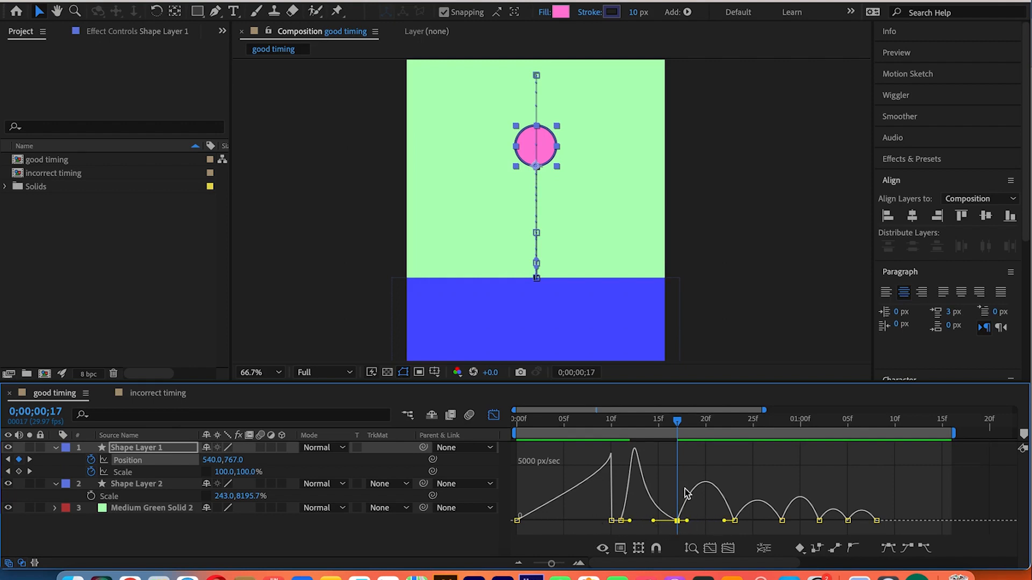
Scrub through the first rebound and preview the fall and rebound from the start
left_click_drag(676, 427, 636, 460)
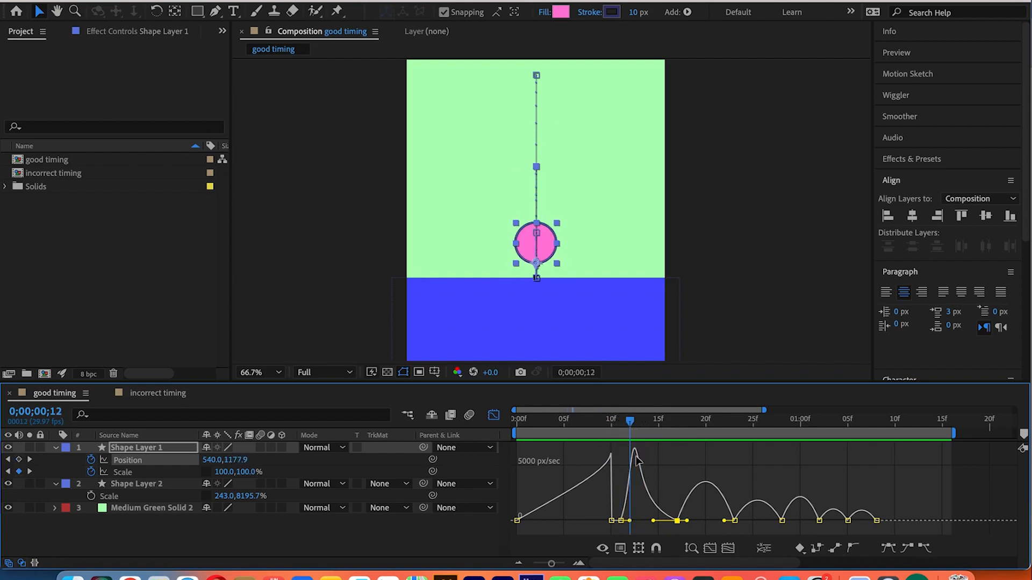
left_click_drag(631, 424, 517, 430)
key("comma")
key("comma")
key("space")
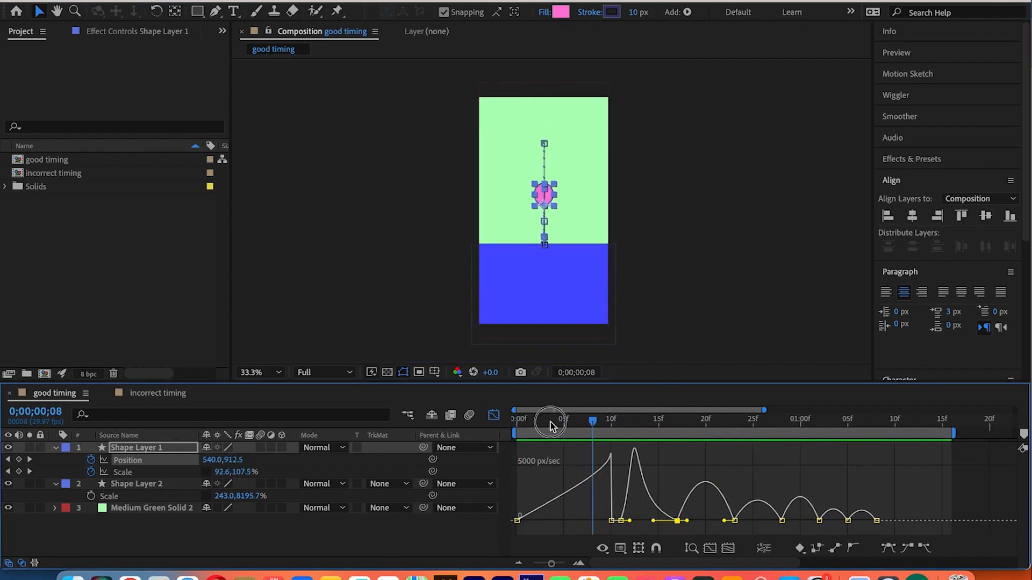
key("space")
key("period")
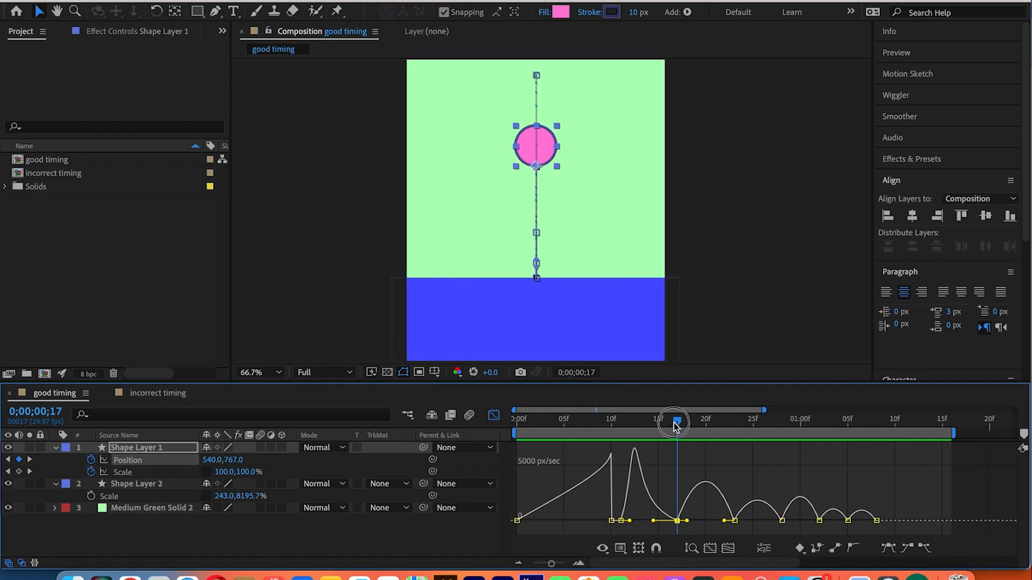
Reshape the speed curve from frame 17 to frame 23 so the second fall accelerates into the ground impact
mouse_move(675, 421)
left_mouse_down()
mouse_move(686, 426)
mouse_move(678, 435)
left_mouse_up()
left_click_drag(679, 425, 727, 458)
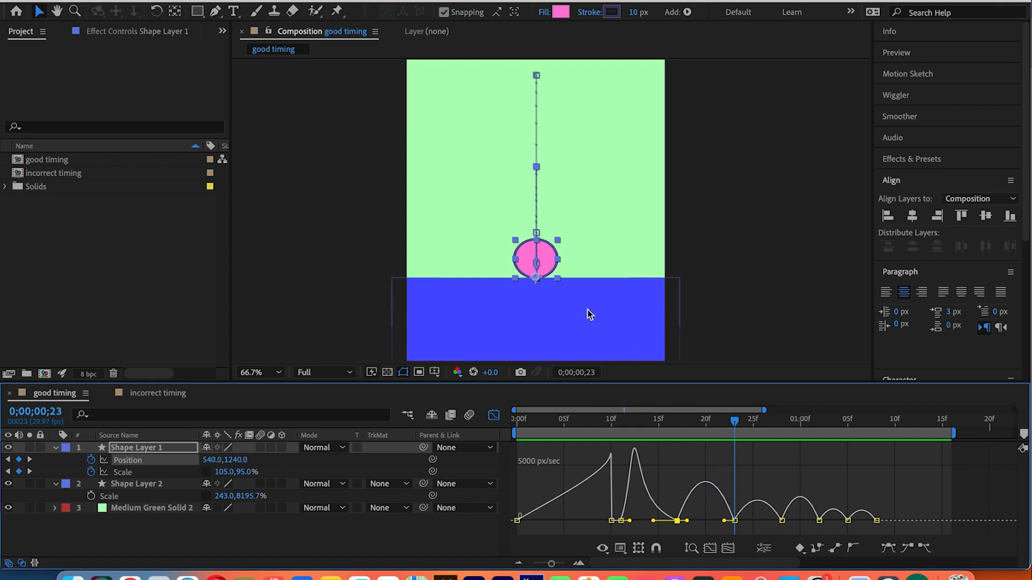
left_click_drag(724, 520, 697, 520)
left_click_drag(735, 425, 731, 454)
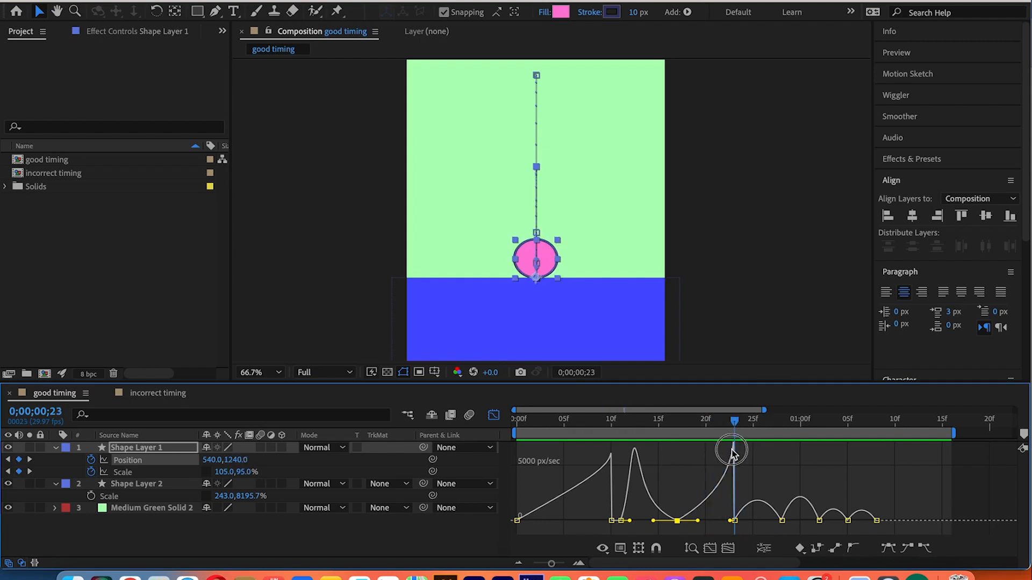
Lengthen the incoming speed handle of the Position keyframe after frame 23 so the second rebound slows toward its top
left_click(781, 521)
left_click_drag(773, 521, 762, 524)
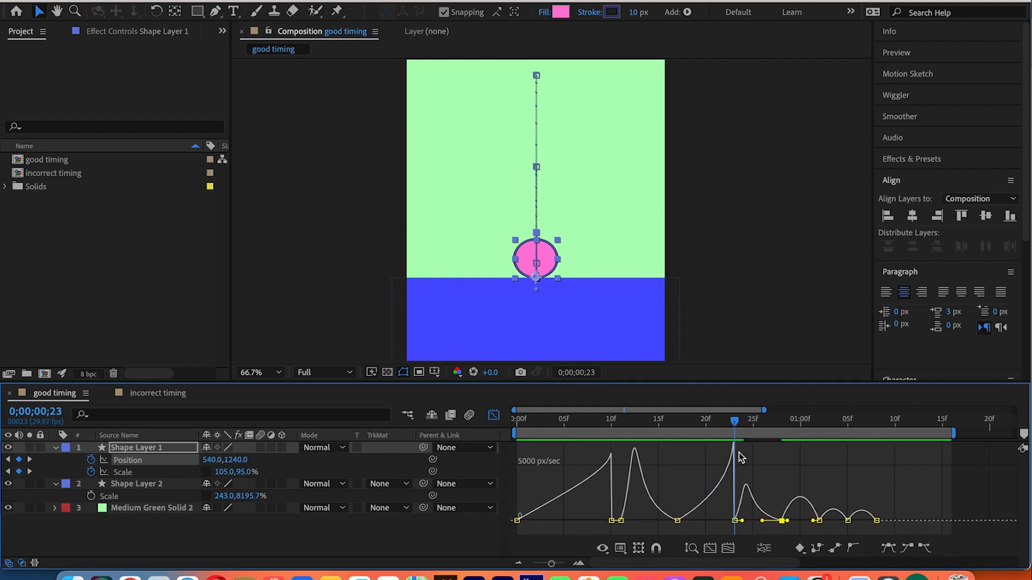
left_click_drag(736, 425, 761, 454)
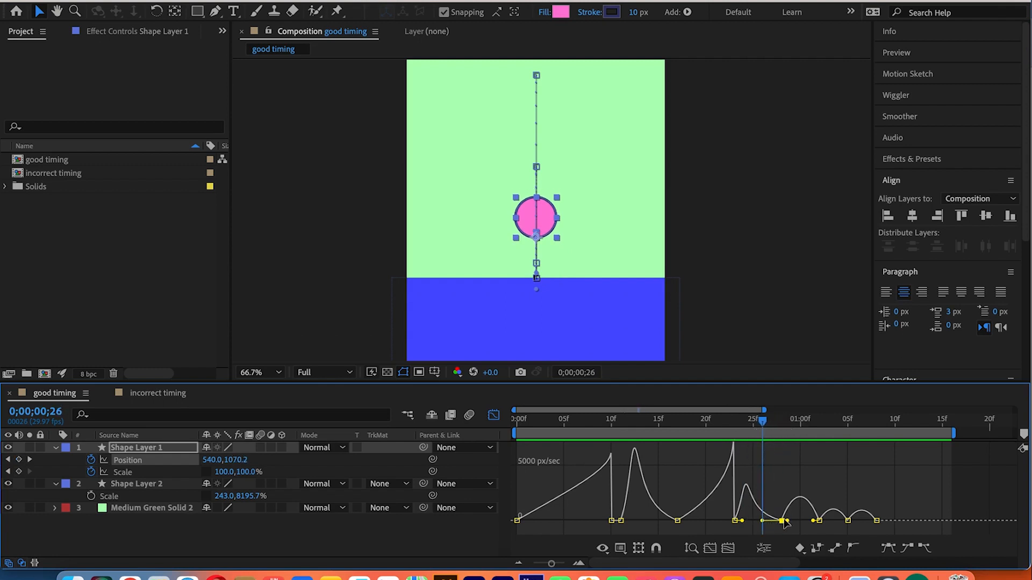
Reshape the third fall's speed curve so it accelerates into the impact just after 0;00;01;01, and scrub to 0;00;01;04
left_click_drag(766, 422, 806, 453)
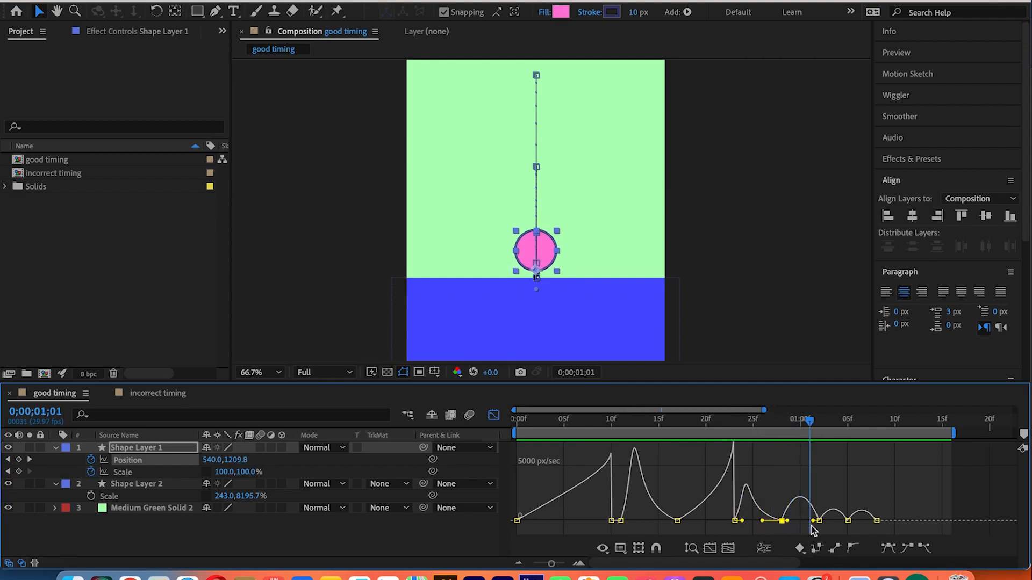
mouse_move(813, 522)
left_mouse_down()
mouse_move(825, 522)
mouse_move(795, 526)
left_mouse_up()
left_click_drag(804, 427, 836, 475)
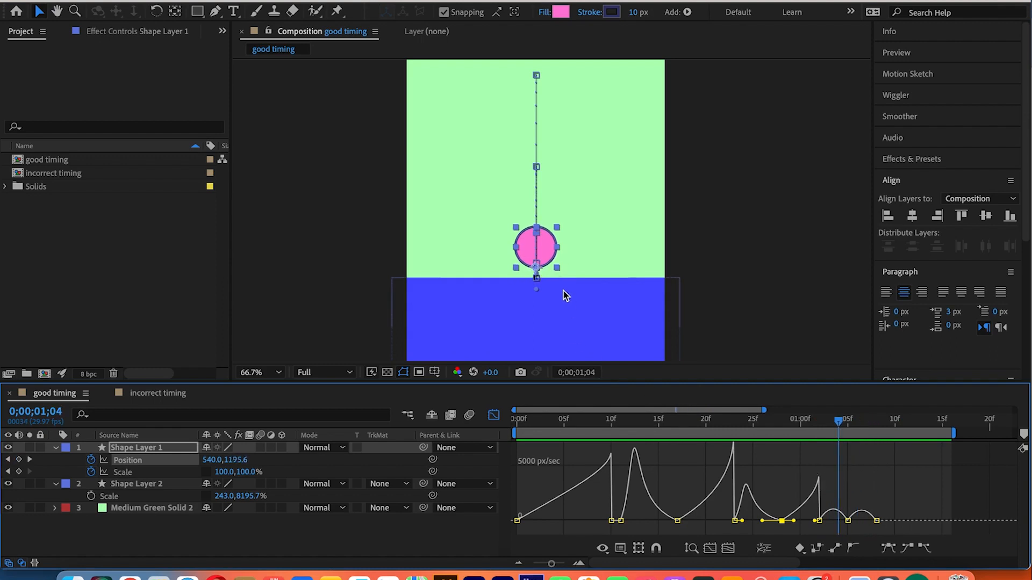
Deselect the layer, close the Graph Editor and preview the retimed bounce from the first frame
scroll(533, 276, "up", 2)
left_click_drag(512, 309, 574, 195)
scroll(736, 310, "down", 3)
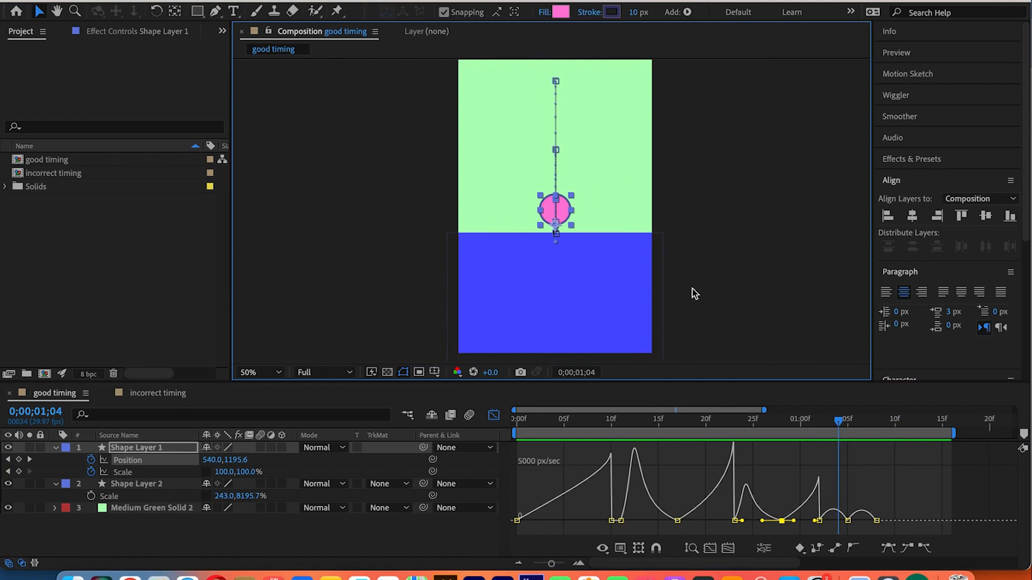
left_click(472, 529)
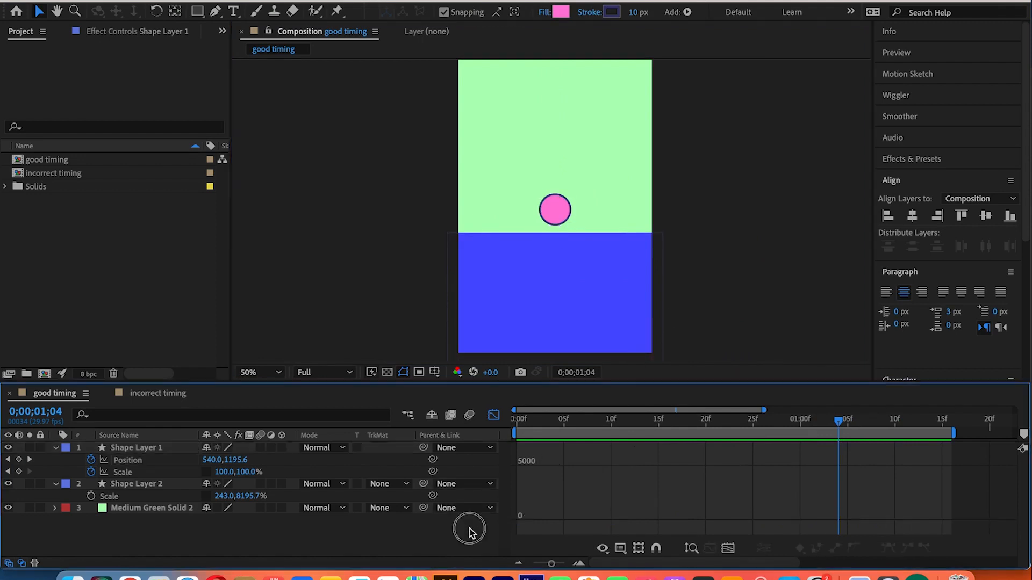
left_click(493, 416)
left_click_drag(836, 426, 450, 433)
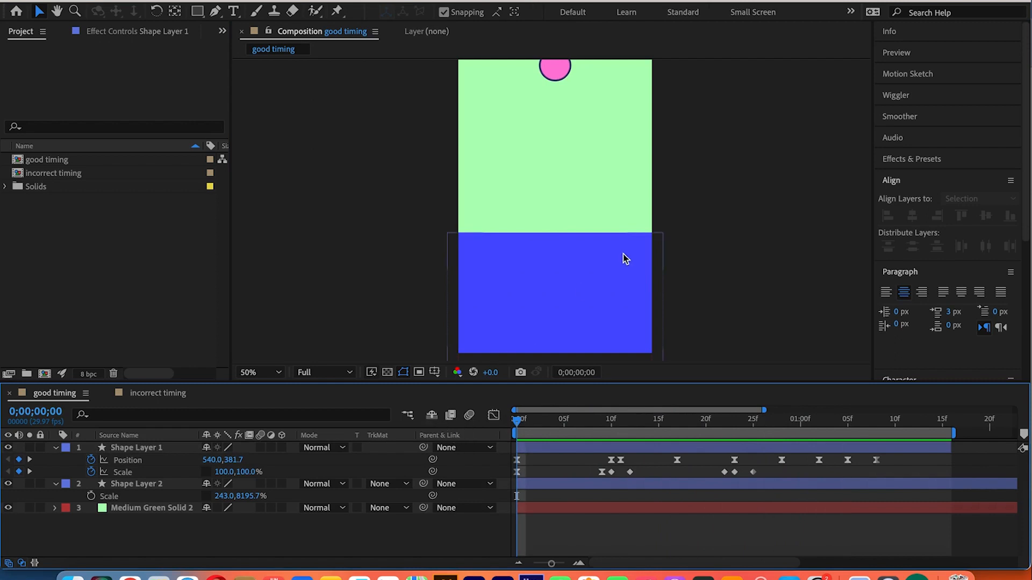
key("comma")
key("space")
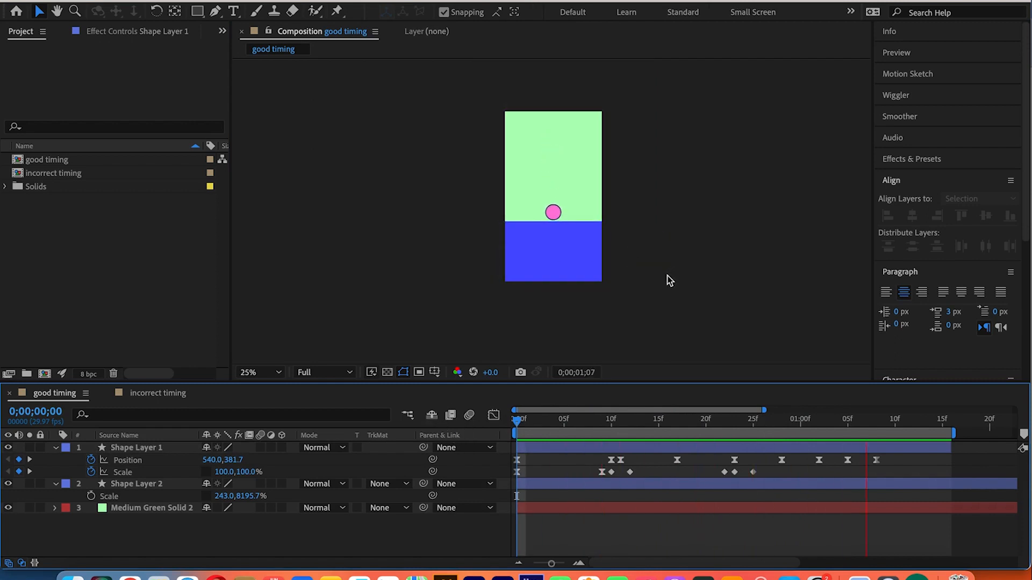
Preview the good timing composition from the first frame at a reduced magnification that shows the whole frame
key("period")
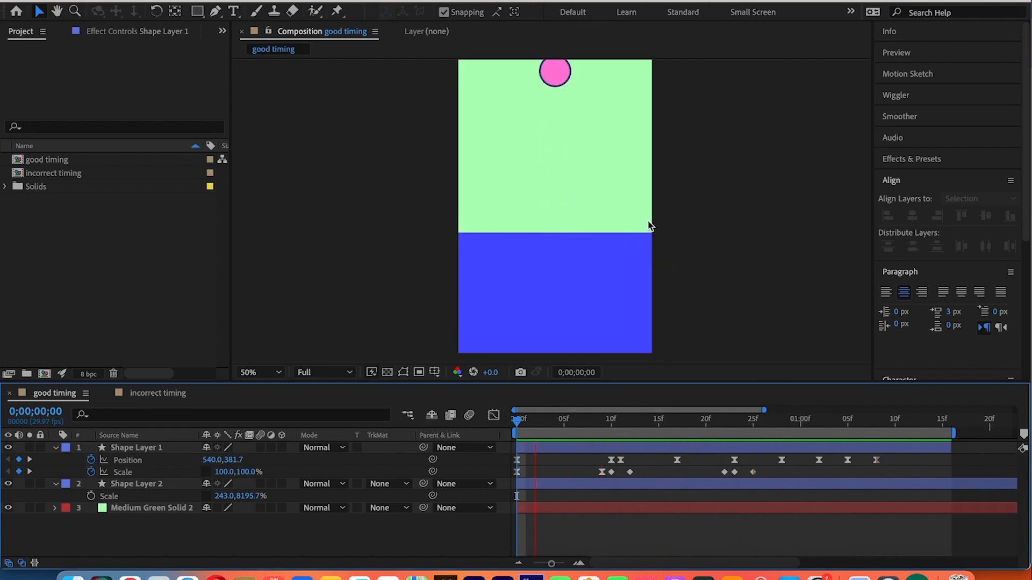
key("comma")
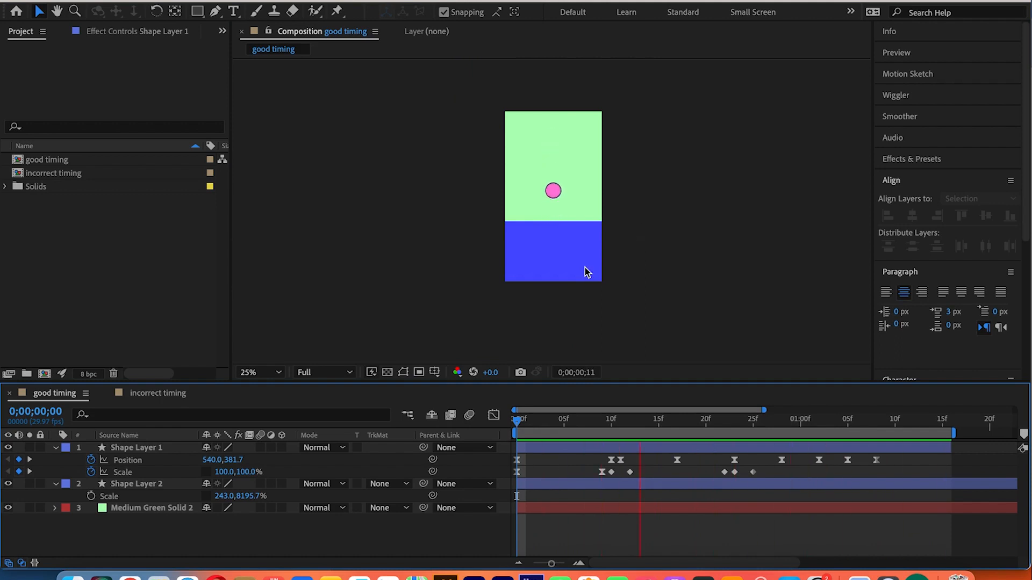
key("space")
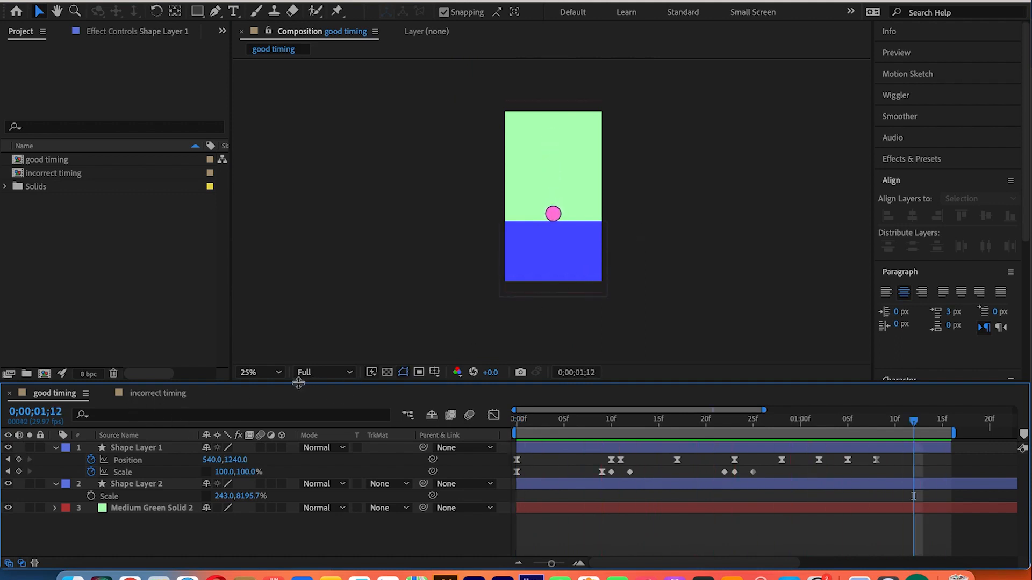
left_click(271, 375)
left_click(302, 138)
left_click_drag(590, 421, 513, 423)
key("comma")
key("space")
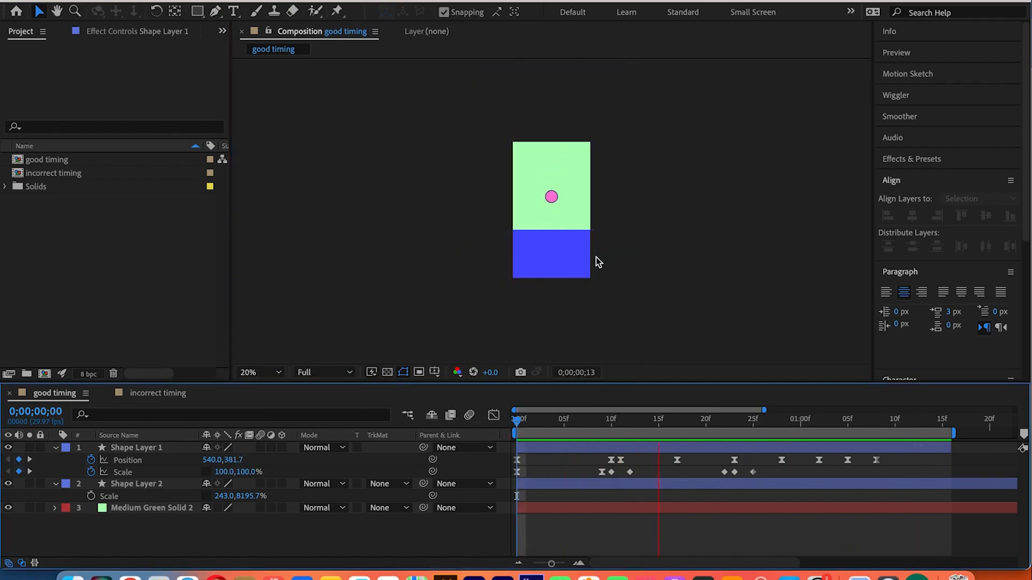
Open the incorrect timing composition and preview its bounce from the first frame at a reduced magnification
left_click(161, 397)
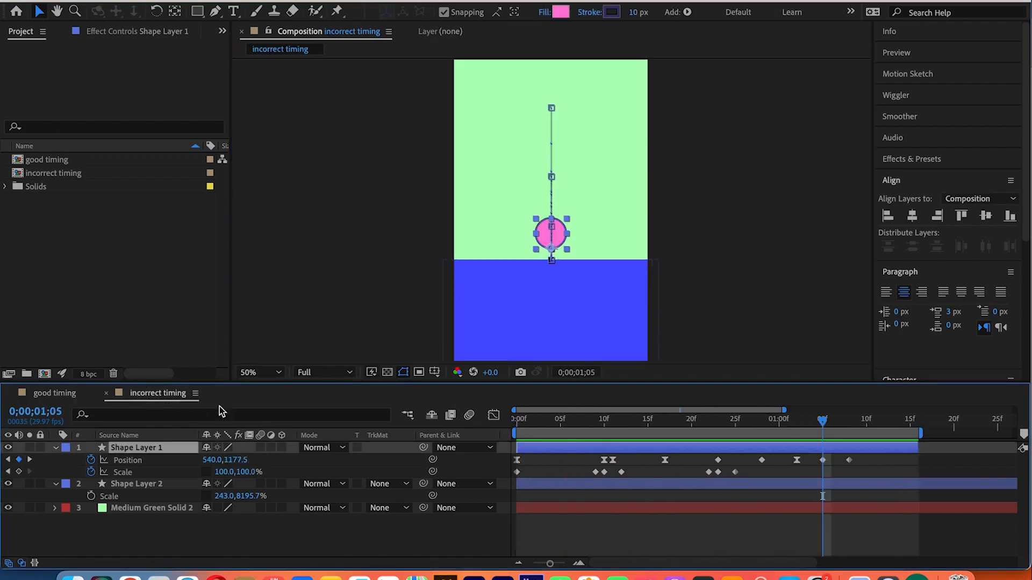
left_click_drag(574, 429, 478, 427)
key("comma")
key("comma")
key("space")
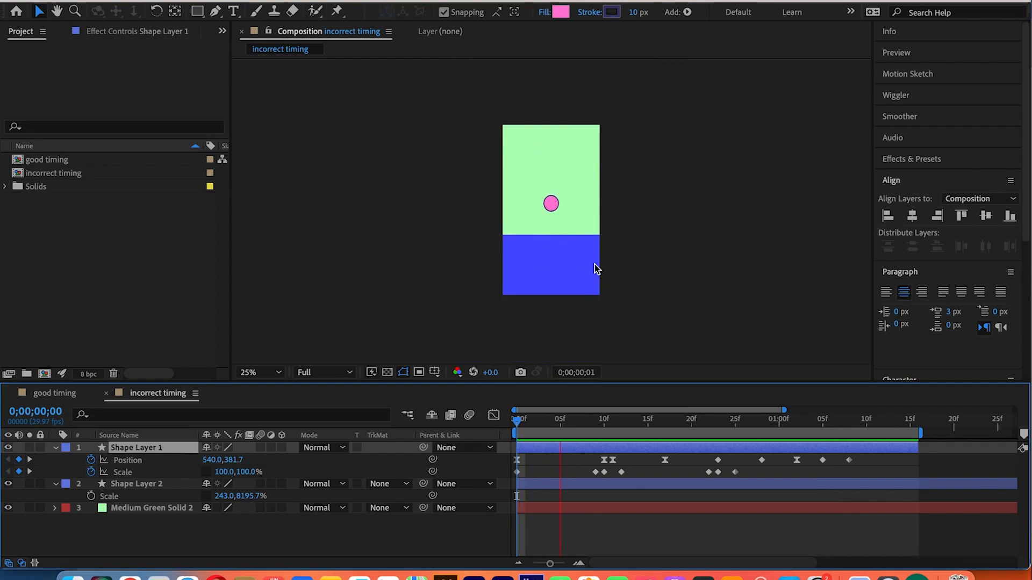
key("period")
key("space")
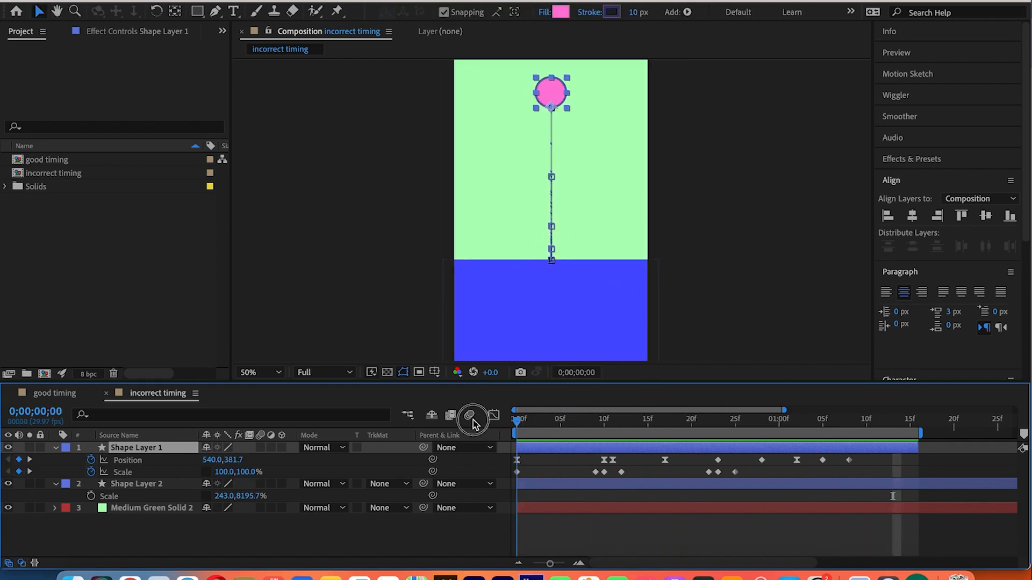
Set the composition magnification to Fit up to 200% and replay the incorrect bounce
left_click(264, 372)
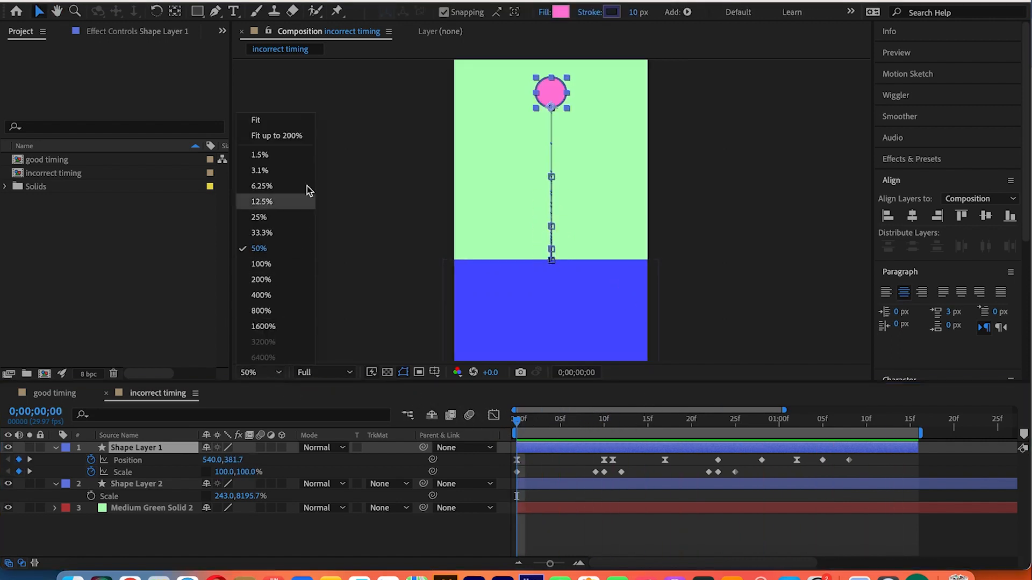
left_click(307, 139)
key("space")
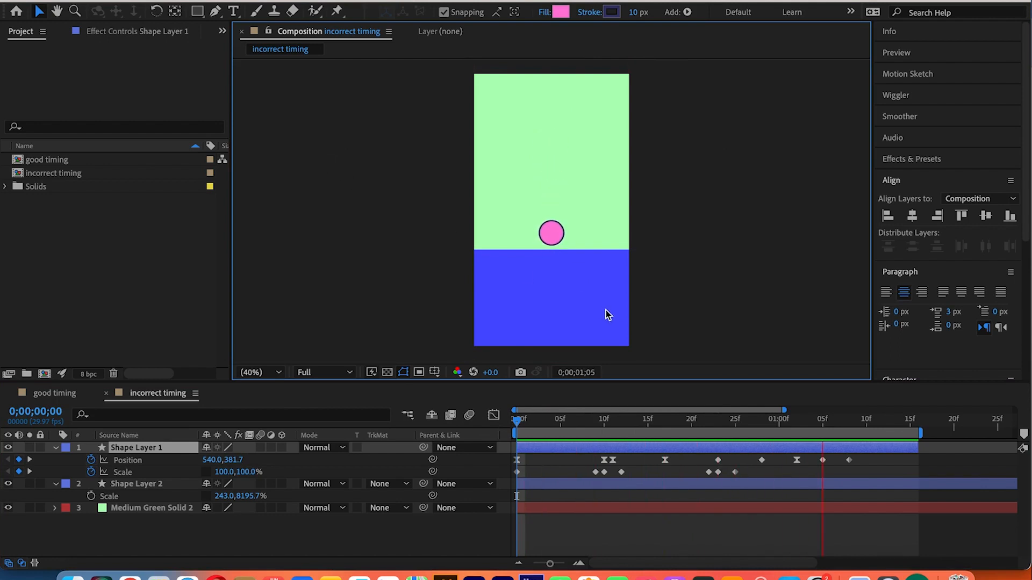
key("space")
Select all Position keyframes of Shape Layer 1, show their speed curves in the Graph Editor and return to the first frame
left_click_drag(859, 454, 506, 458)
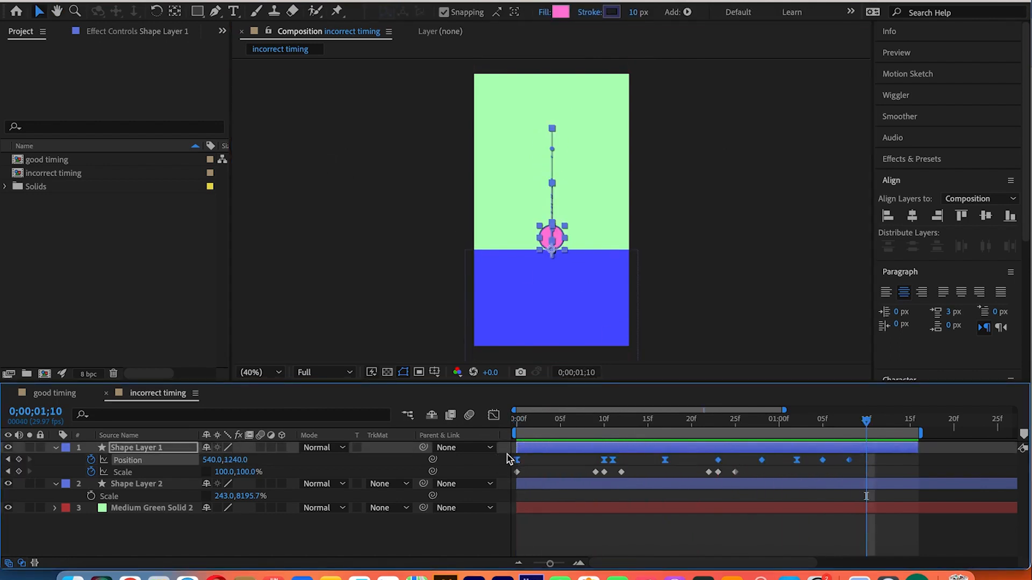
left_click(492, 416)
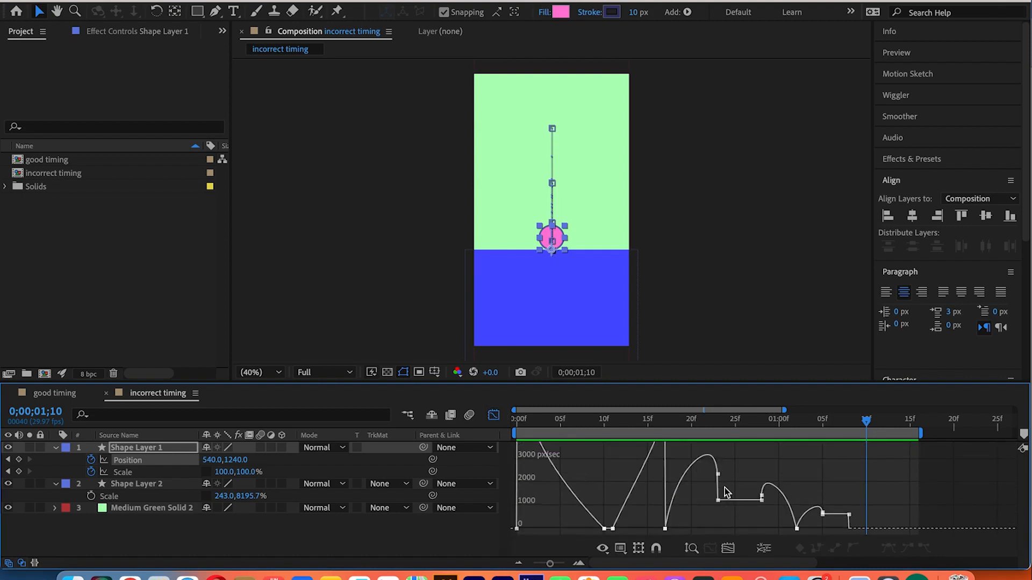
left_click_drag(579, 421, 515, 422)
left_click(516, 530)
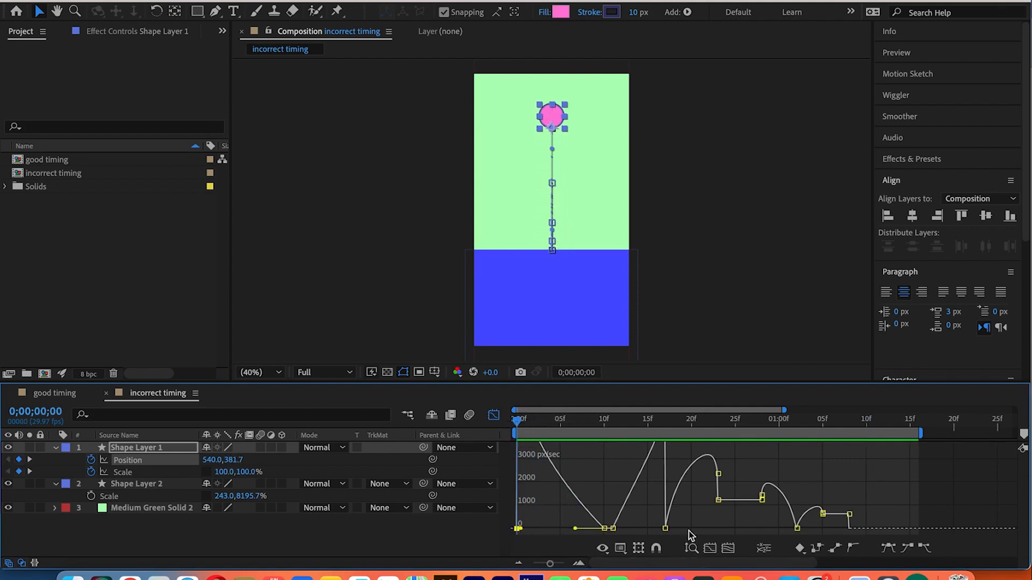
left_click(723, 547)
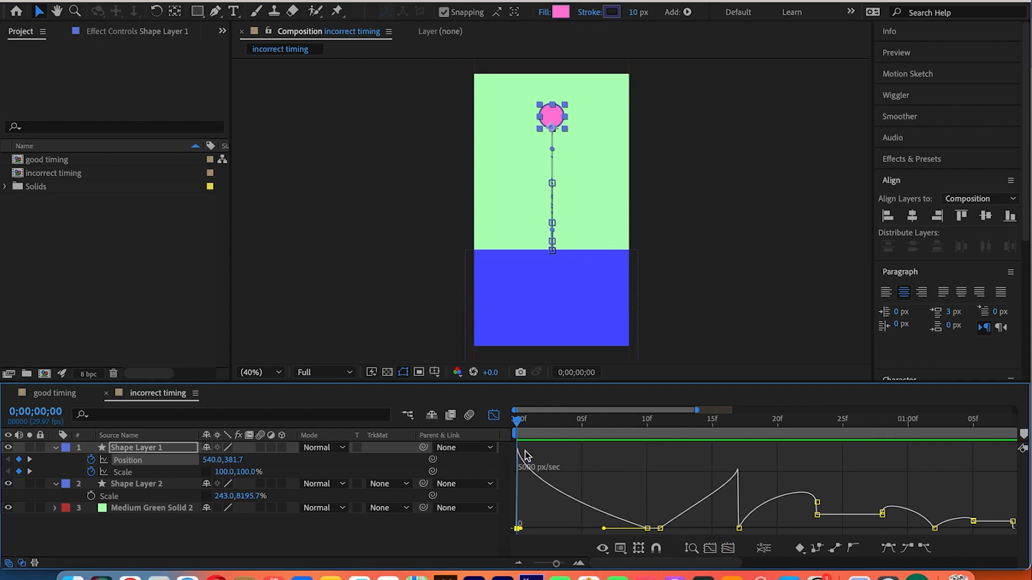
Scrub the first fall, then reshape its speed curve from frame 0 to frame 10 so it accelerates into the impact
left_click_drag(517, 424, 611, 473)
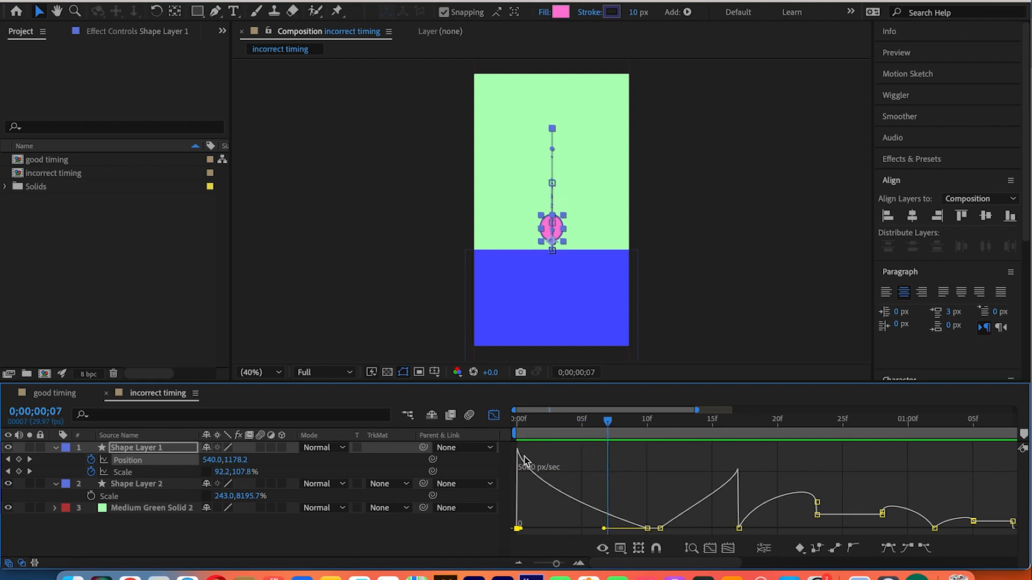
left_click_drag(595, 426, 517, 421)
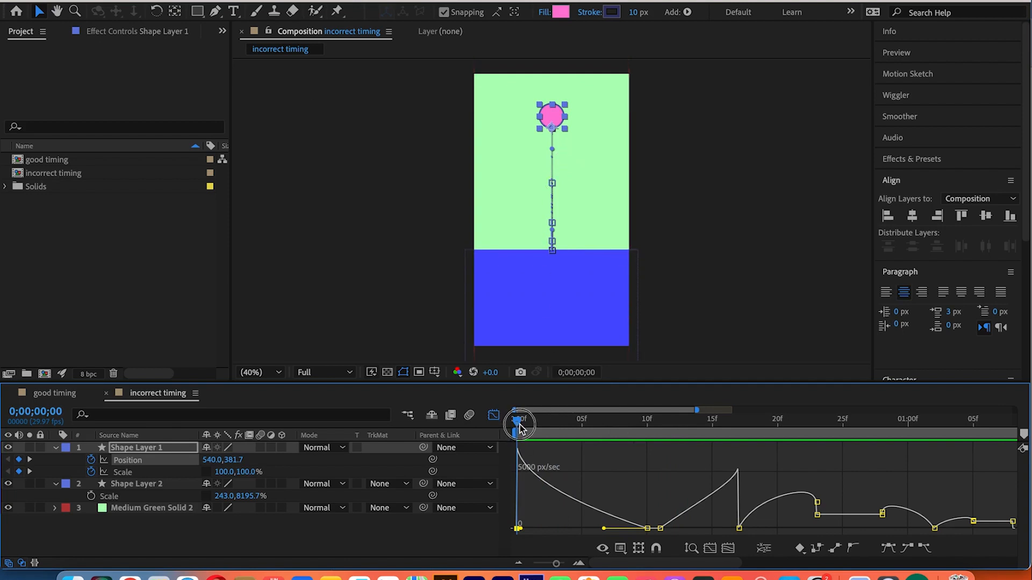
mouse_move(520, 428)
left_mouse_down()
mouse_move(641, 491)
mouse_move(517, 451)
mouse_move(591, 485)
mouse_move(633, 486)
mouse_move(517, 451)
mouse_move(647, 421)
mouse_move(510, 425)
left_mouse_up()
left_click_drag(604, 528, 618, 530)
left_click_drag(636, 535, 645, 529)
left_click_drag(519, 531, 569, 537)
left_click_drag(601, 478, 604, 503)
scroll(524, 508, "down", 2)
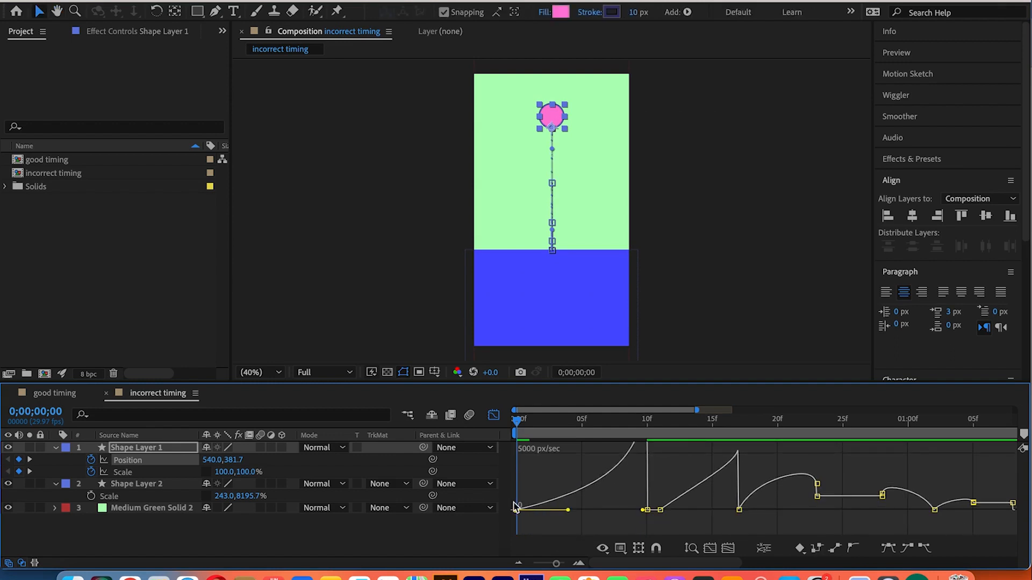
Examine the peak of the first fall's speed curve and preview the bounce
scroll(540, 514, "up", 2)
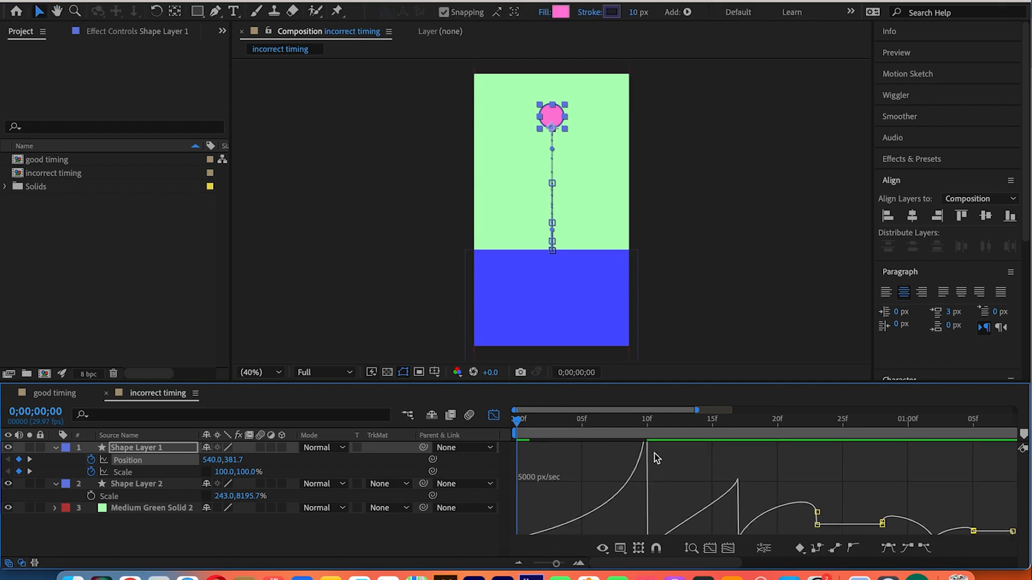
scroll(626, 474, "down", 2)
key("space")
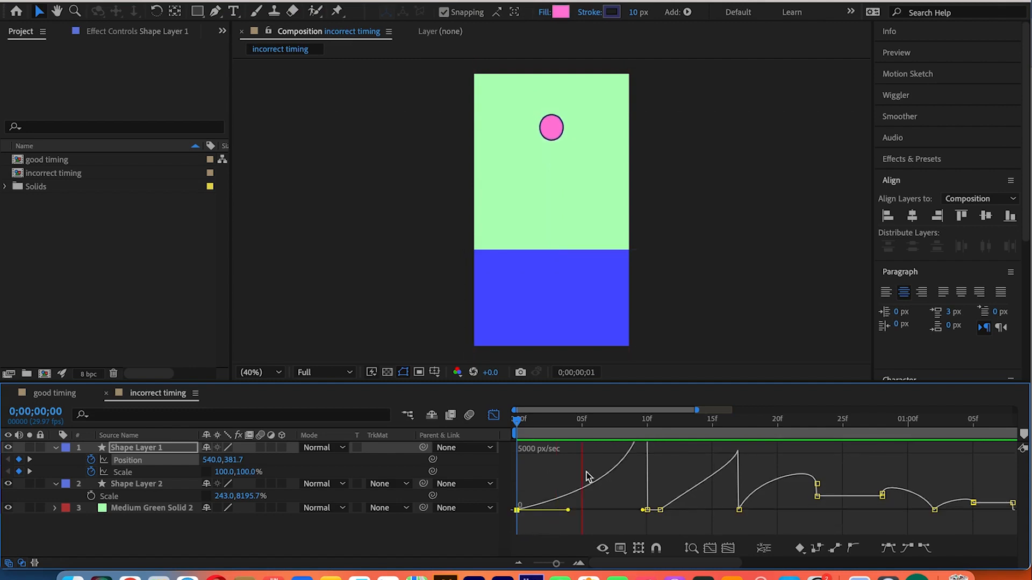
key("space")
scroll(693, 486, "up", 2)
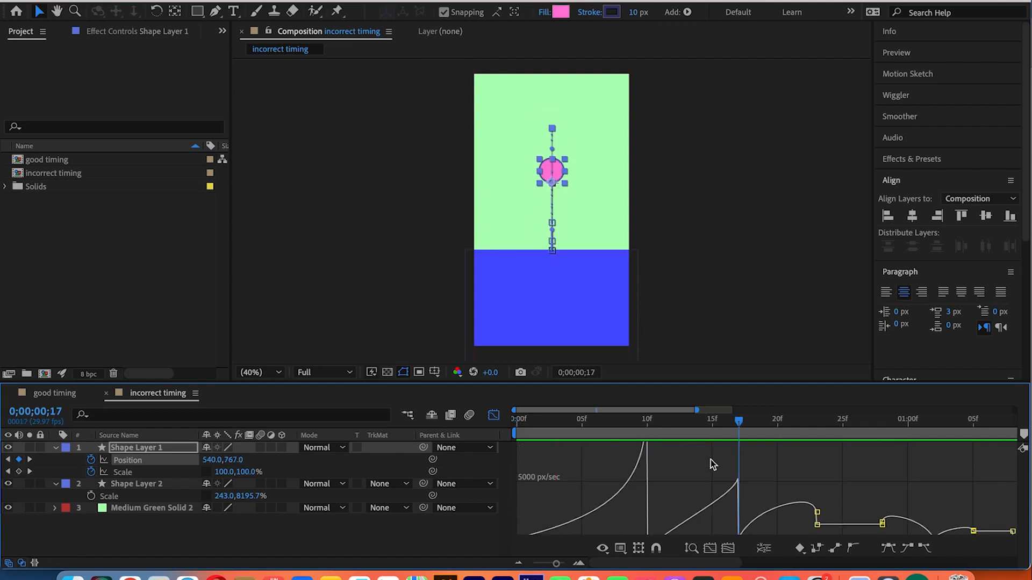
scroll(722, 470, "down", 2)
Scrub between frame 11 and frame 17 to examine how the ball leaves the ground in its first rebound
left_click_drag(730, 422, 665, 452)
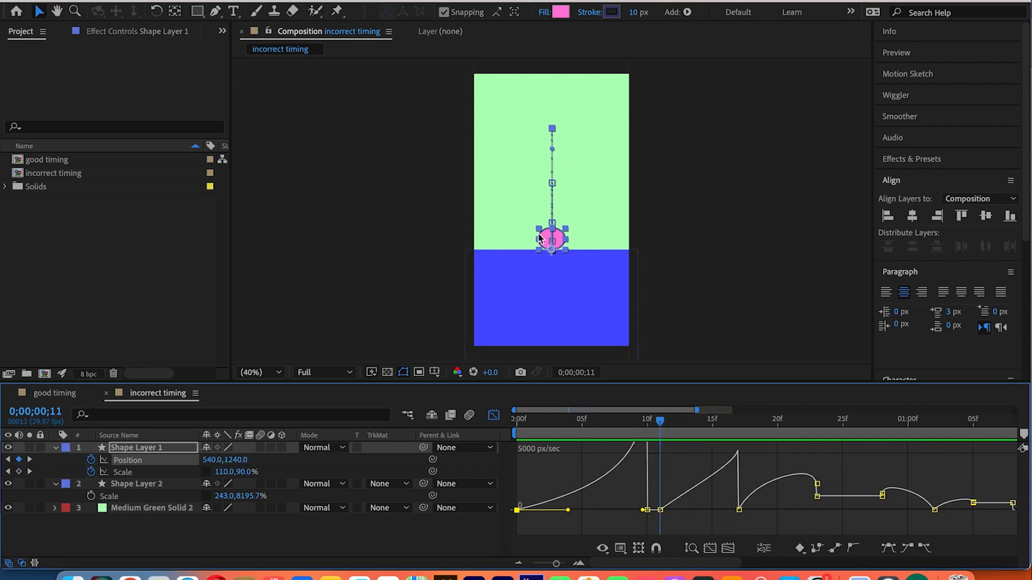
scroll(555, 246, "up", 2)
scroll(562, 237, "left", 2)
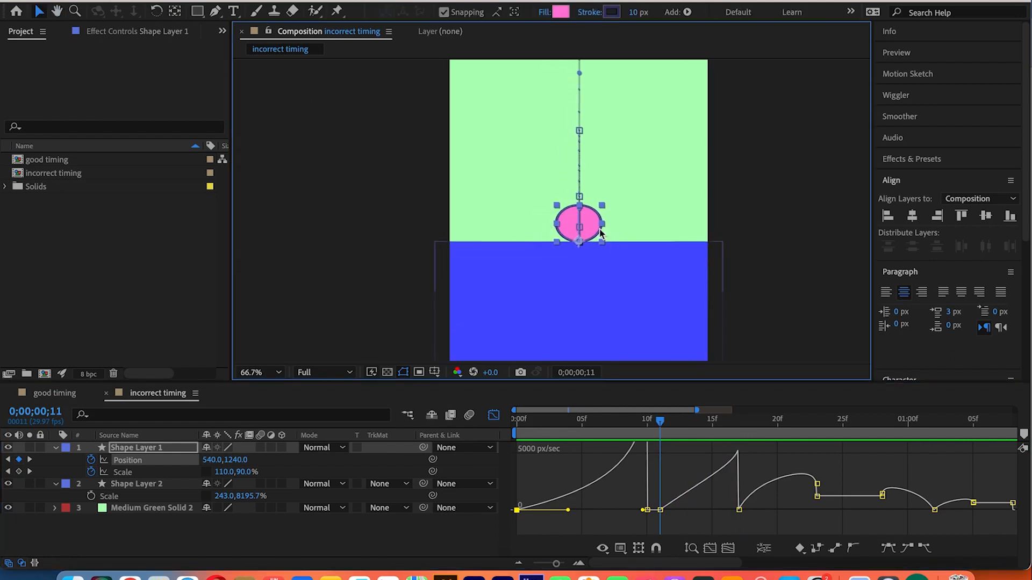
left_click(662, 425)
left_click_drag(666, 425, 670, 426)
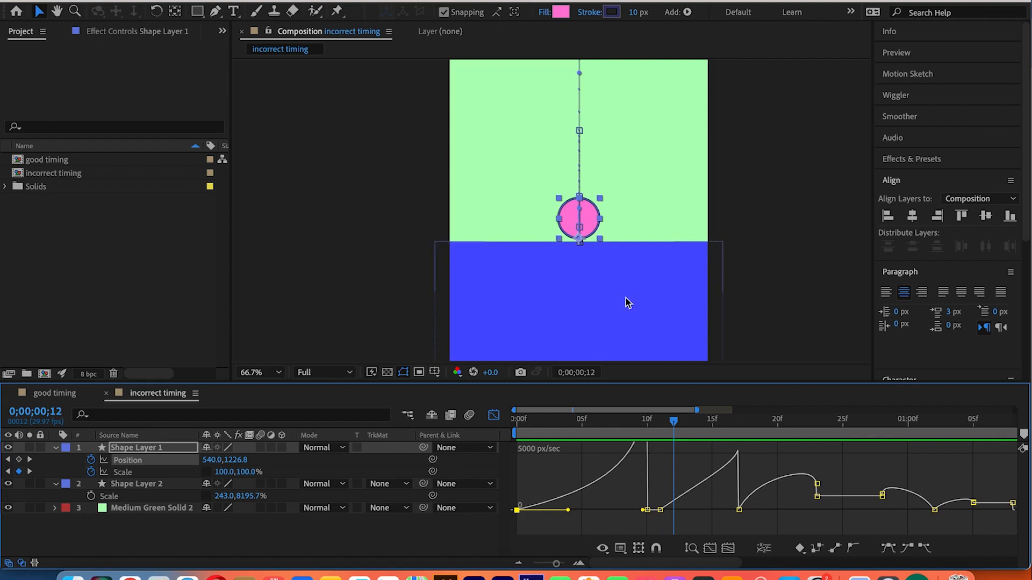
left_click_drag(676, 426, 738, 439)
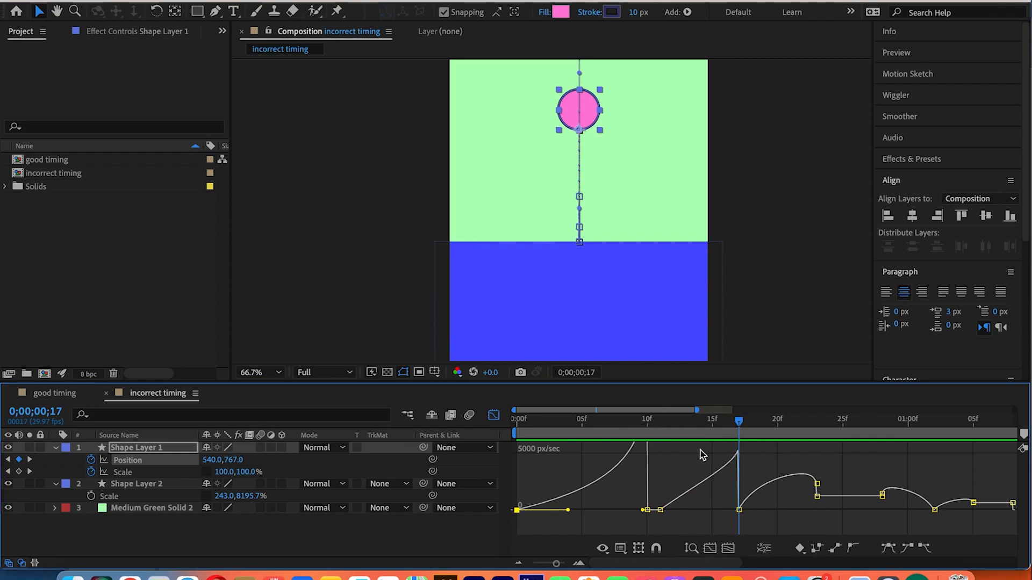
left_click_drag(739, 425, 659, 424)
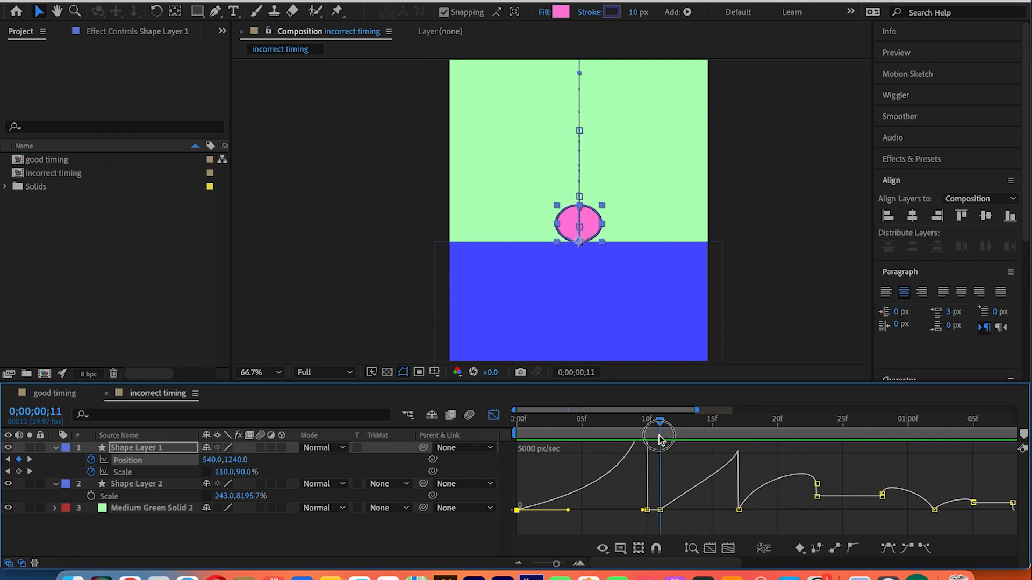
Reshape the speed curve from frame 11 to frame 17 so the first rebound starts fast and slows toward its top, and preview it
left_click(752, 419)
left_click_drag(729, 428, 733, 454)
left_click_drag(735, 511, 672, 510)
left_click_drag(740, 421, 645, 440)
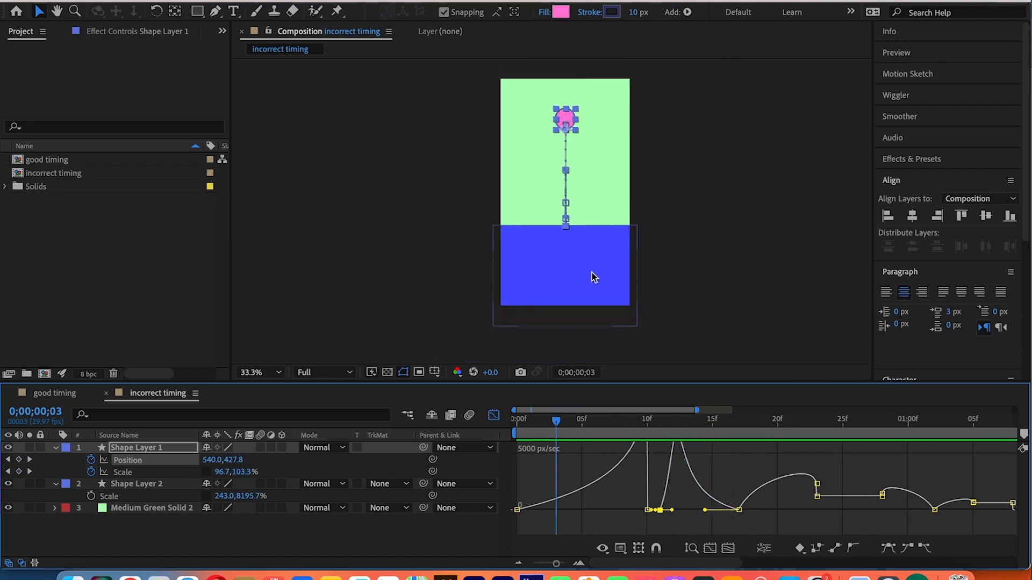
key("space")
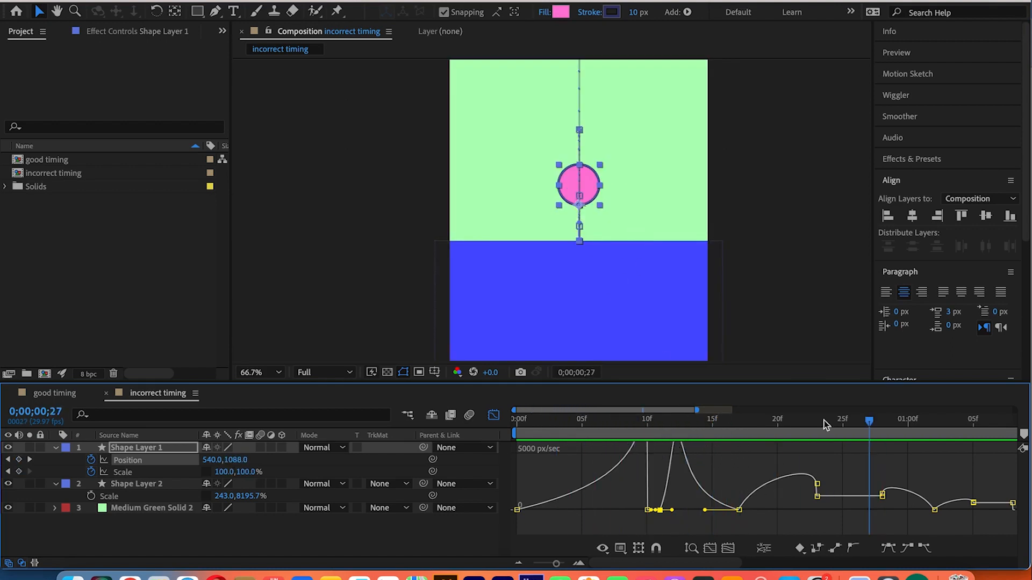
Apply Easy Ease to the Position keyframe at frame 23 and reshape the curve from frame 17 so the second fall accelerates into the impact
left_click_drag(825, 425, 765, 435)
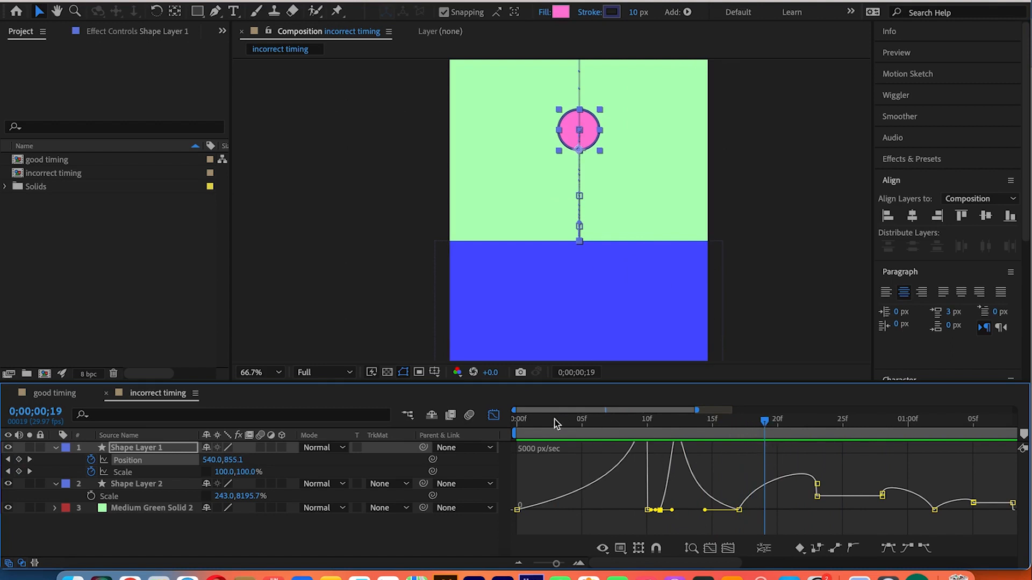
left_click_drag(794, 473, 828, 520)
key("F9")
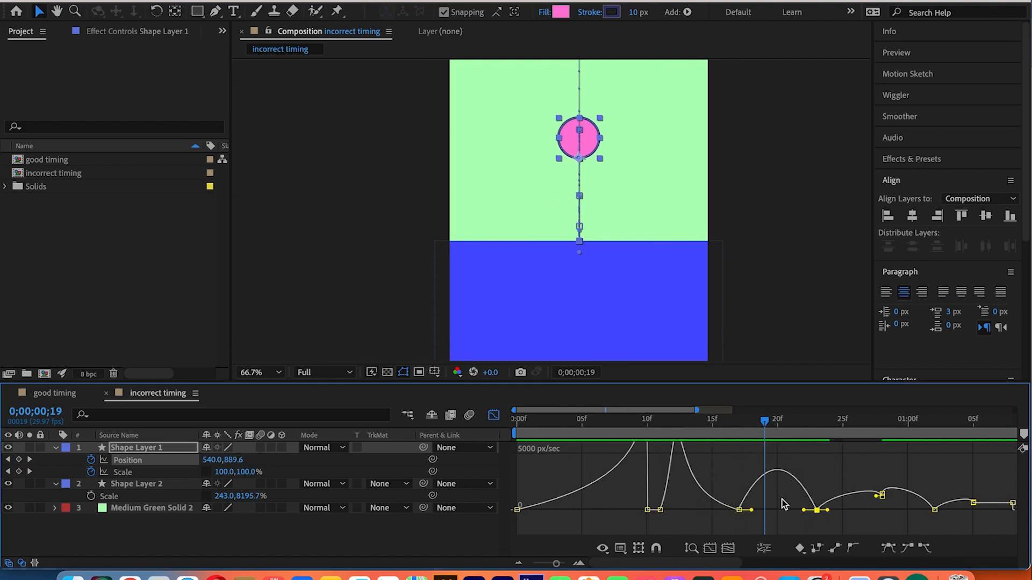
left_click_drag(766, 423, 809, 470)
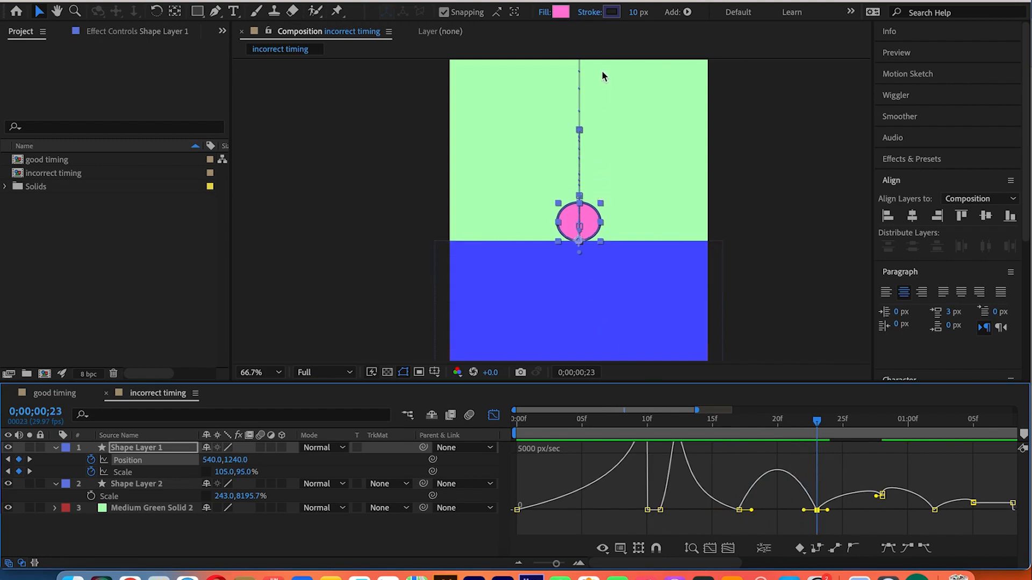
left_click_drag(803, 510, 823, 508)
left_click_drag(751, 509, 763, 510)
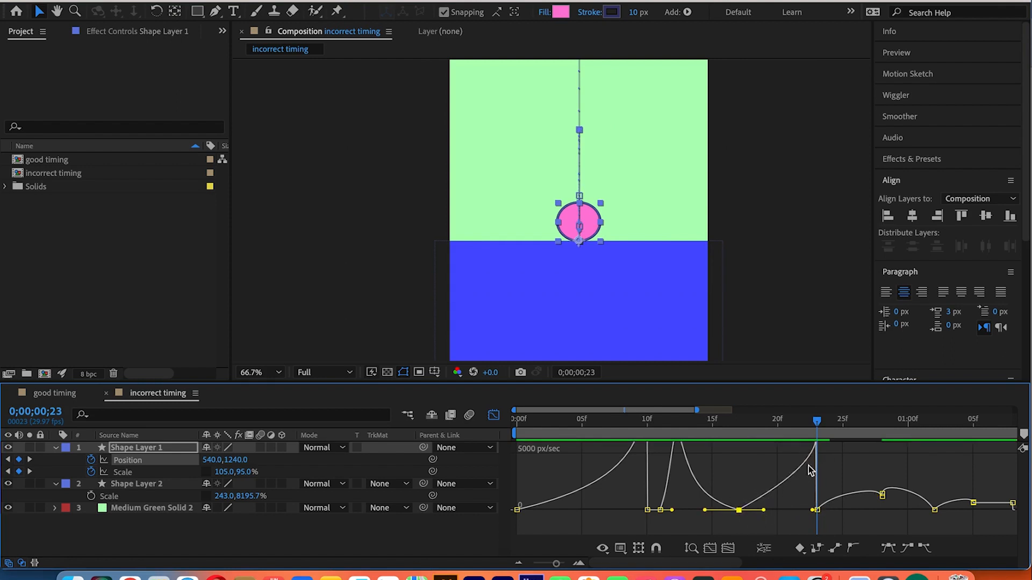
Scrub to frame 26 in the second rebound and apply Easy Ease to the Position keyframe at frame 28
left_click_drag(817, 449, 865, 454)
left_click(888, 508)
left_click_drag(889, 504, 868, 514)
key("F9")
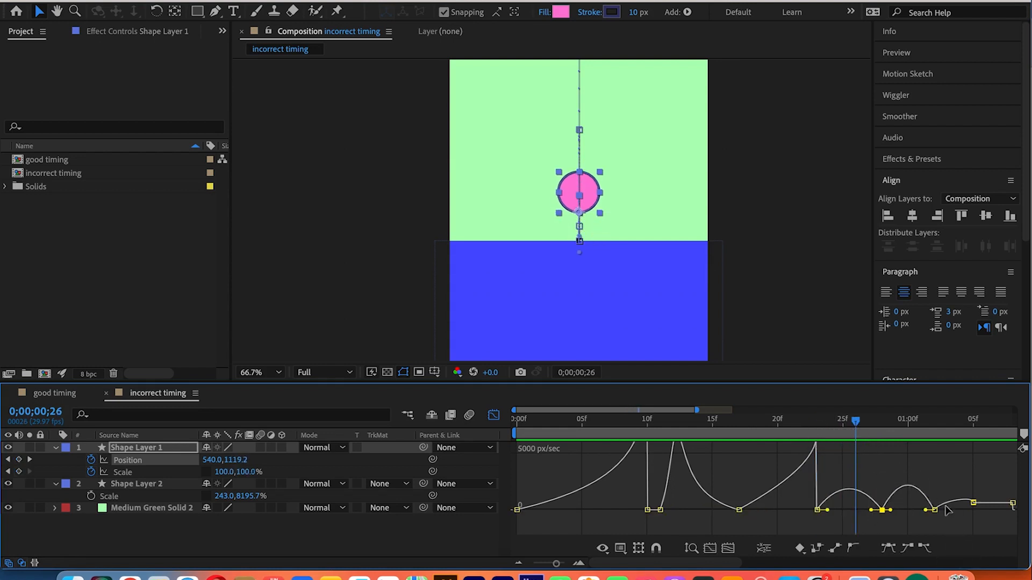
Apply Easy Ease to the last two Position keyframes, at 0;00;01;05 and 0;00;01;08, and scrub to frame 28
left_click_drag(980, 509, 876, 513)
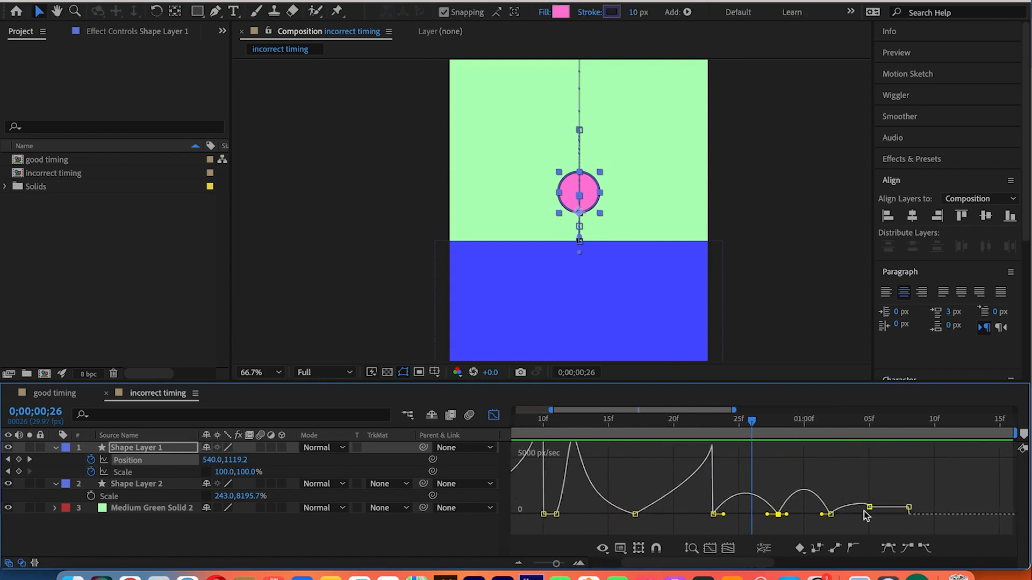
left_click_drag(933, 486, 857, 524)
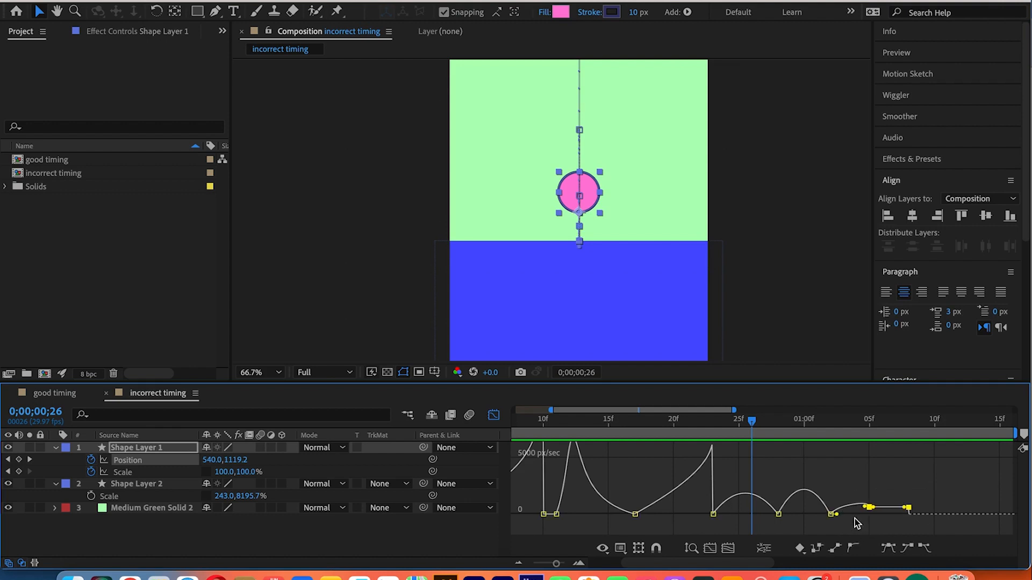
key("F9")
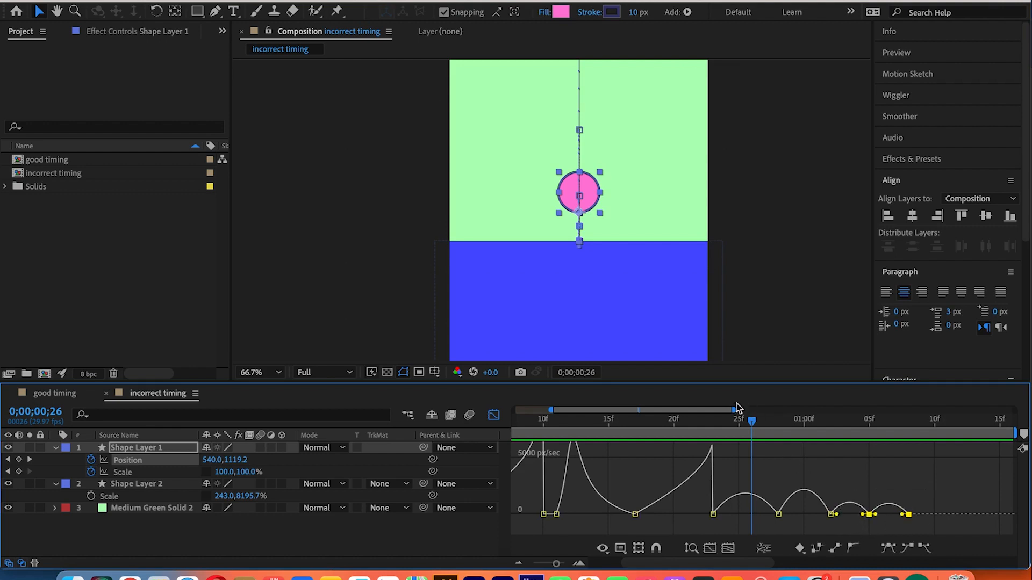
left_click_drag(749, 419, 782, 459)
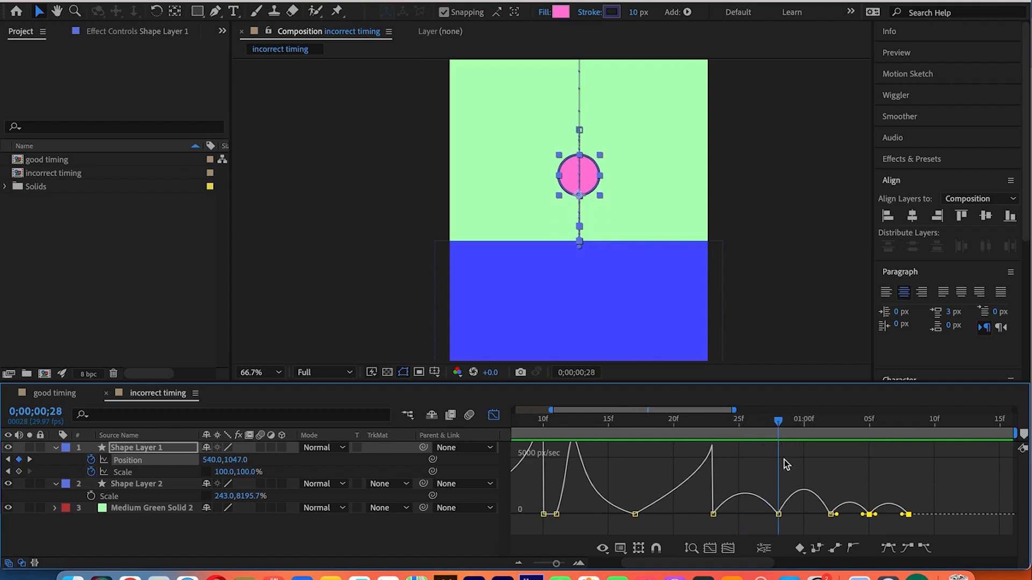
Reshape the Position speed curve from frame 23 to frame 28 so the second rebound starts fast and slows toward its top
left_click(778, 520)
left_click(777, 515)
left_click_drag(768, 514, 753, 514)
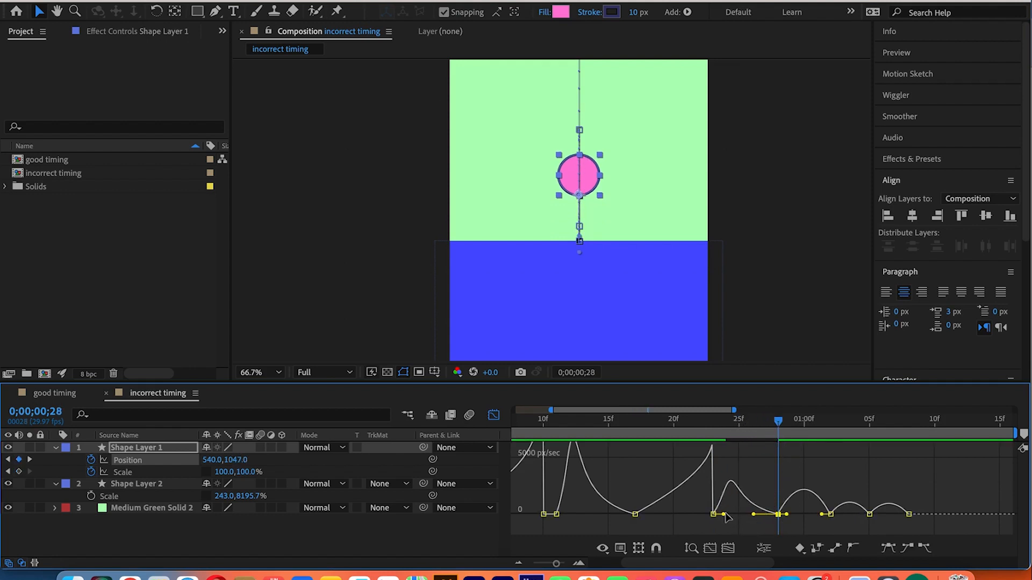
Scrub to 0;00;01;01 and reshape the speed curve after frame 28 so the third fall accelerates into the impact
left_click_drag(778, 421, 816, 433)
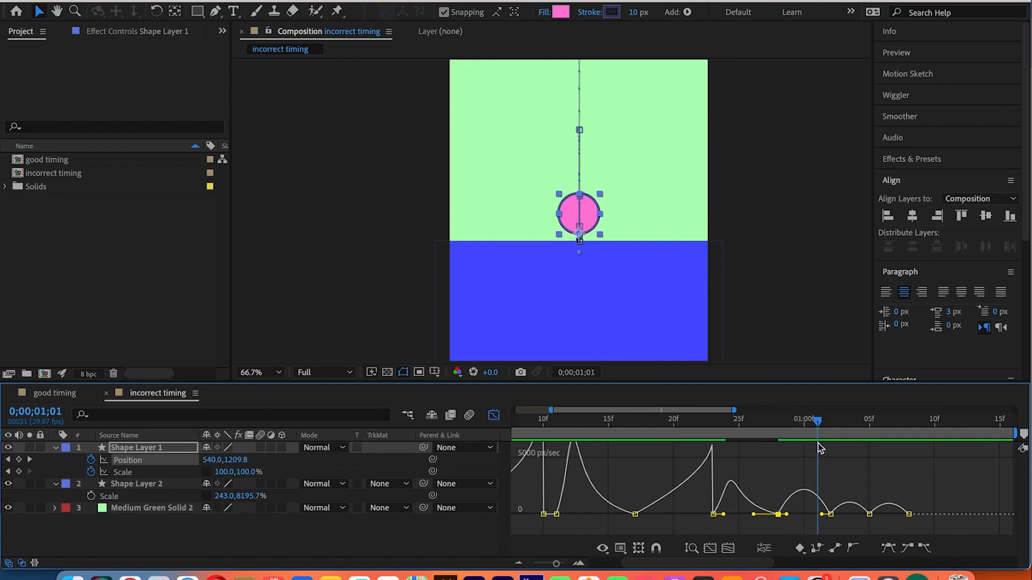
left_click_drag(822, 515, 840, 518)
left_click(787, 515)
Scrub to 0;00;01;05 and reshape the curves around that keyframe so the last rebound slows toward its top and the final fall accelerates
left_click_drag(818, 421, 869, 440)
left_click(869, 514)
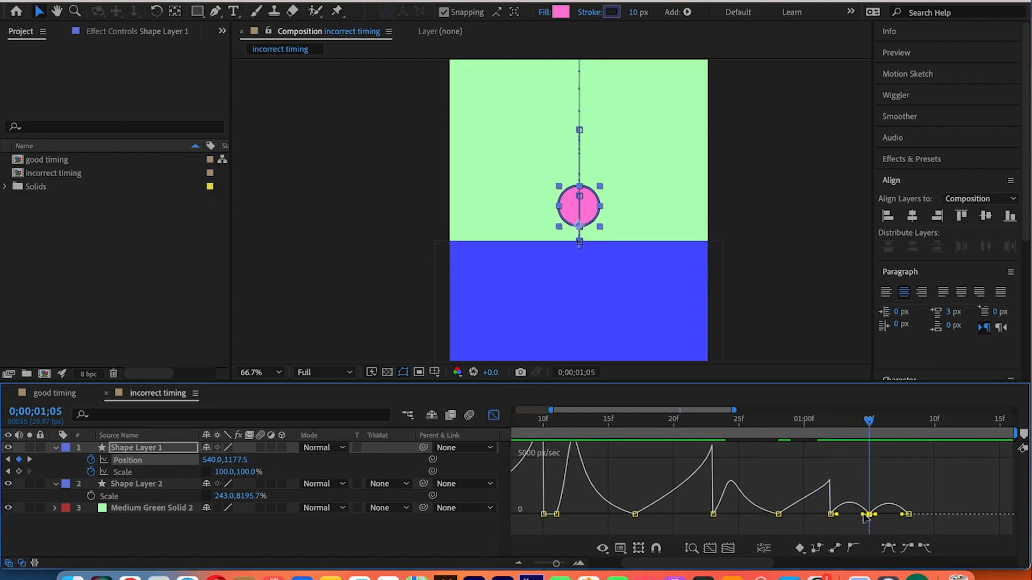
left_click_drag(859, 514, 910, 516)
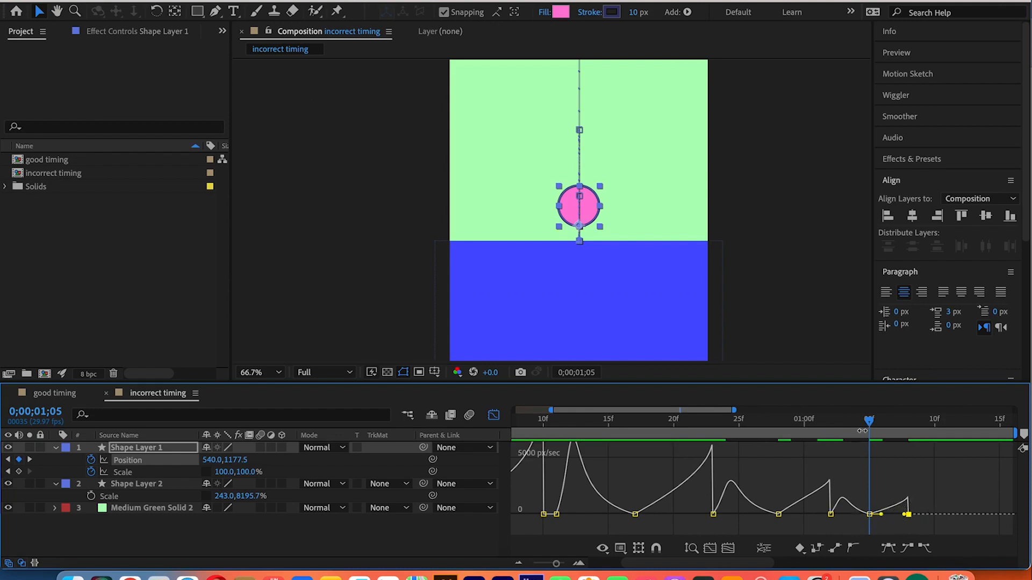
Return to the first frame, fit the composition in the viewer with Fit up to 200%, and preview the whole bounce
left_click_drag(866, 422, 375, 267)
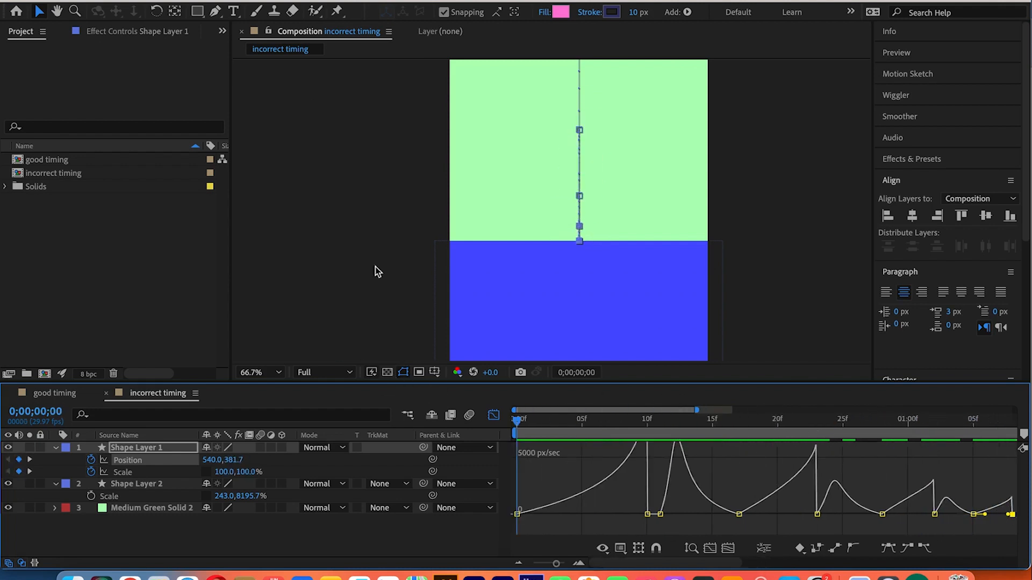
scroll(494, 303, "down", 2)
left_click(258, 376)
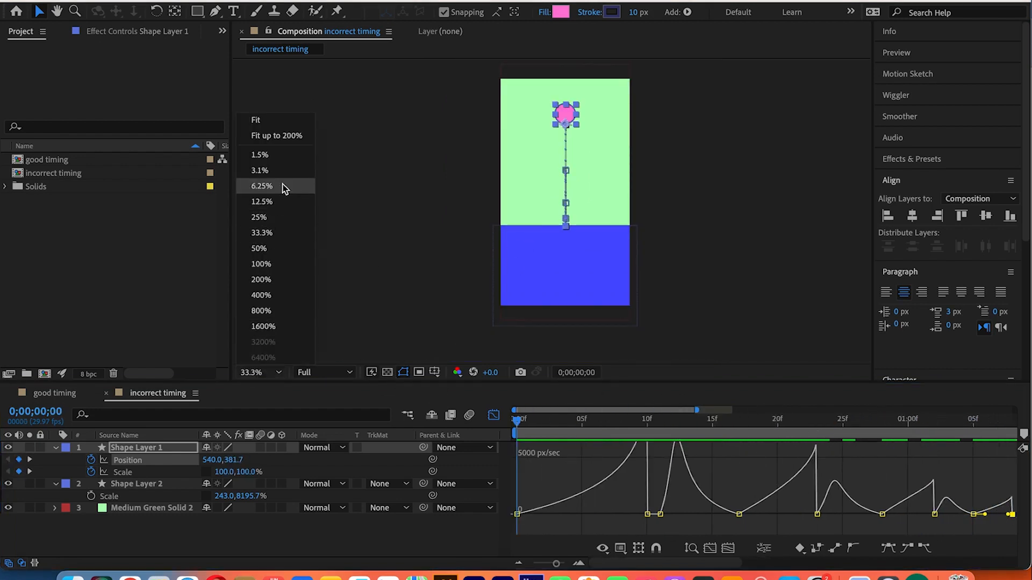
left_click(282, 135)
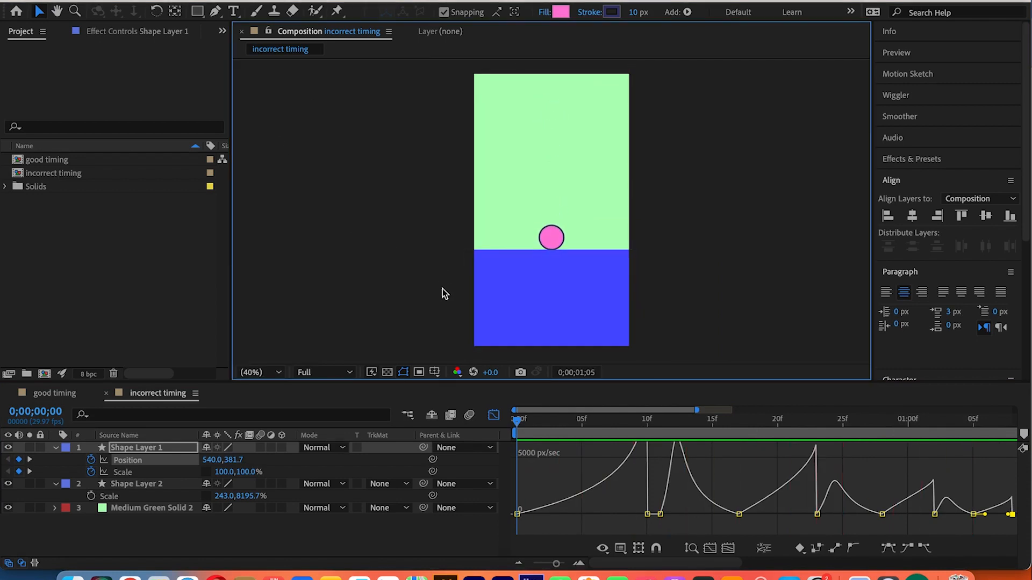
key("space")
Show the entire animation in the timeline, return to the first frame, and switch from the Graph Editor back to the layer bars
left_click(551, 565)
left_click_drag(551, 565, 544, 565)
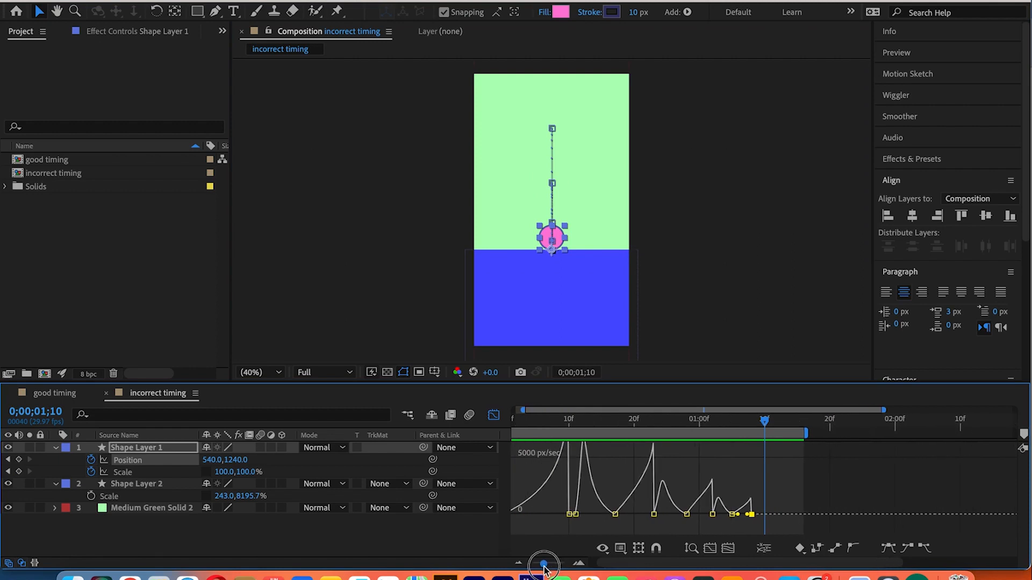
left_click_drag(570, 427, 491, 427)
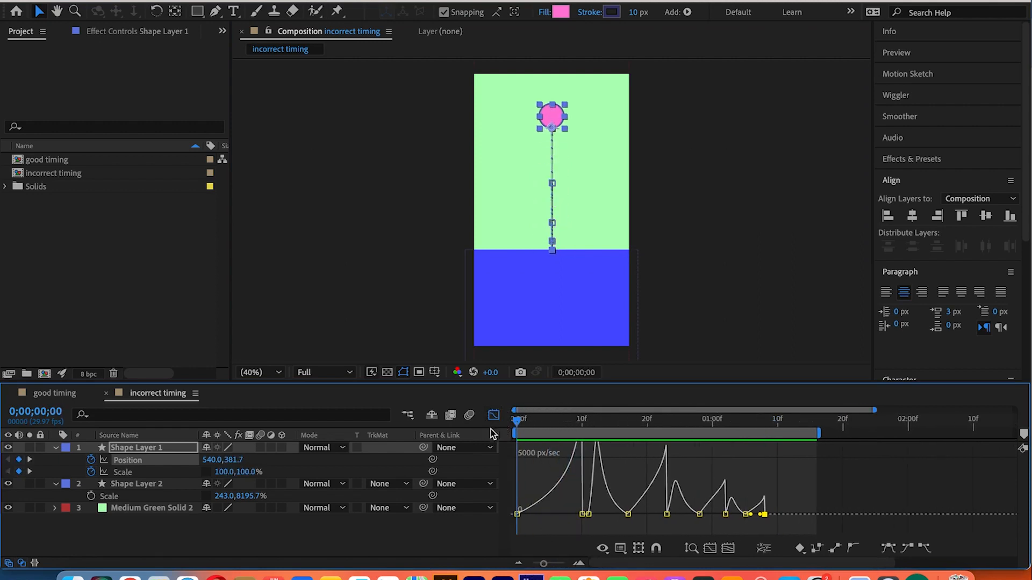
left_click(450, 531)
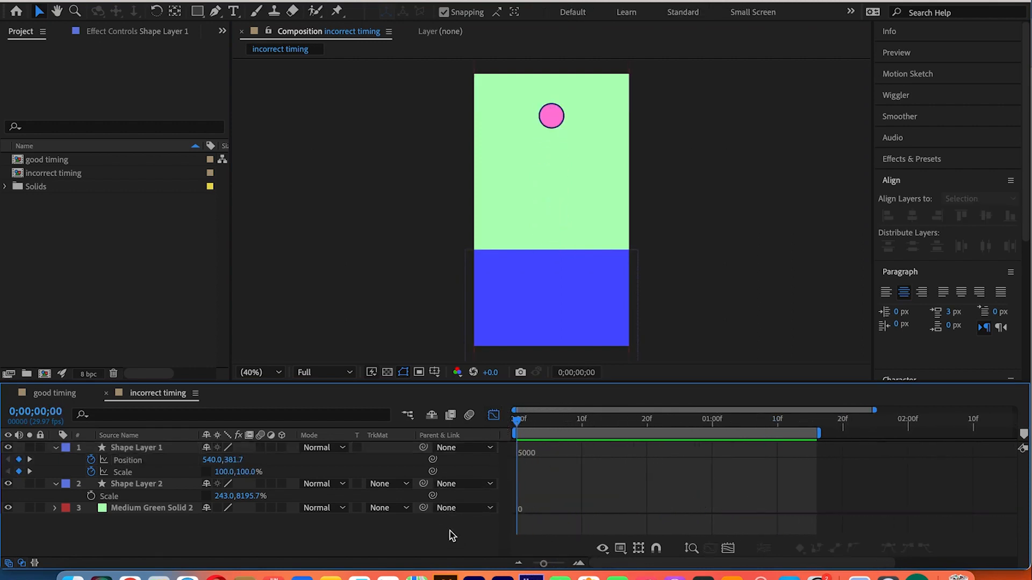
left_click(492, 415)
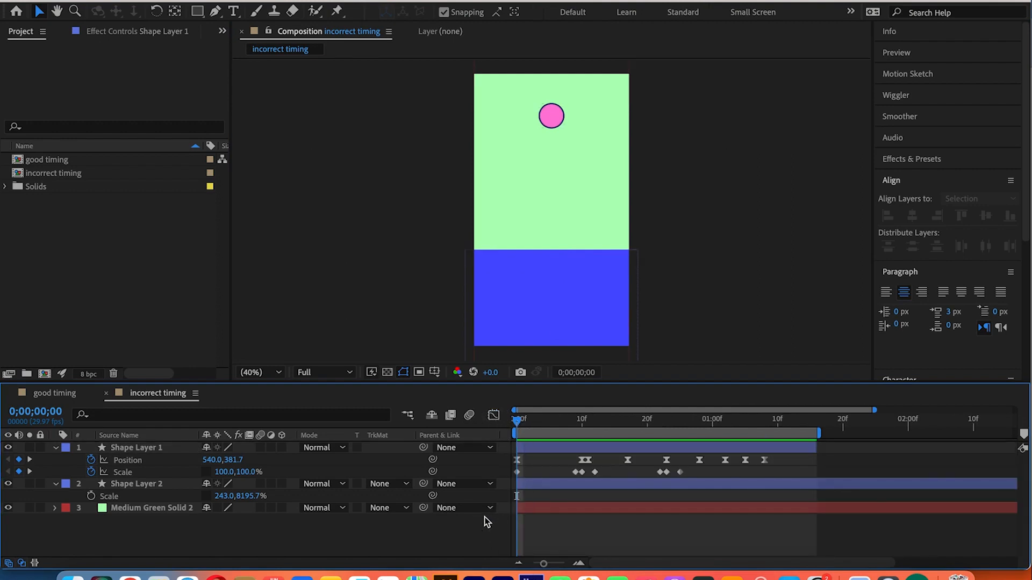
Play the bounce, stop at 0;00;01;09 after the last impact, and magnify the composition view to 66.7%
key("space")
key("space")
key("period")
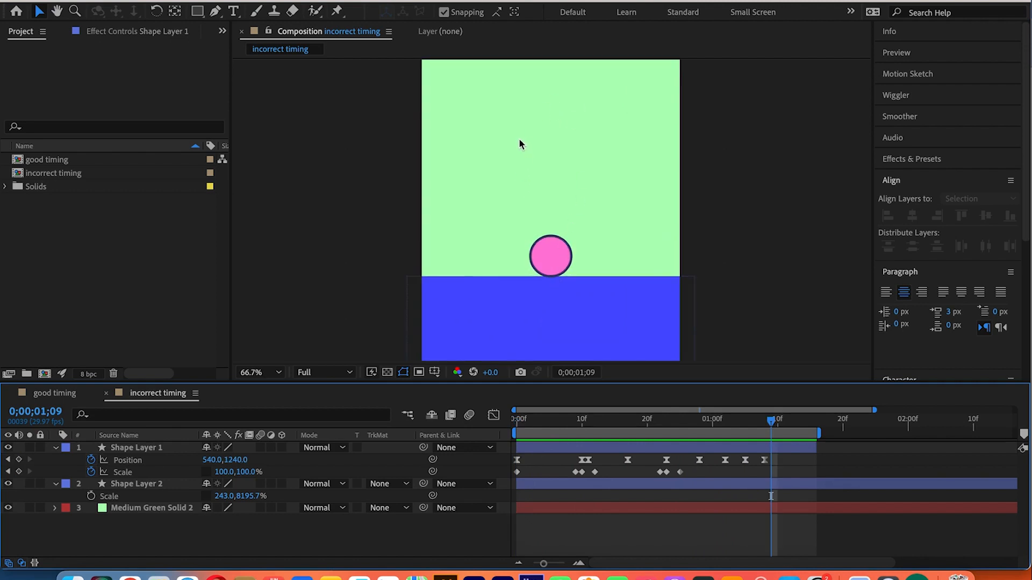
Select all Position keyframes of Shape Layer 1, review their complete speed graph in the Graph Editor, and deselect everything
left_click(563, 447)
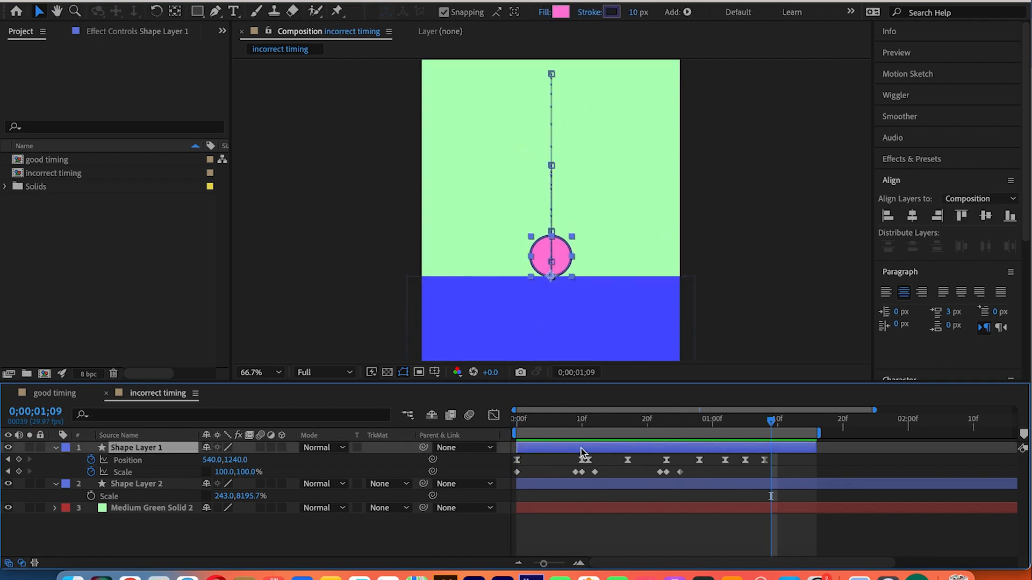
left_click_drag(770, 461, 502, 463)
left_click(493, 415)
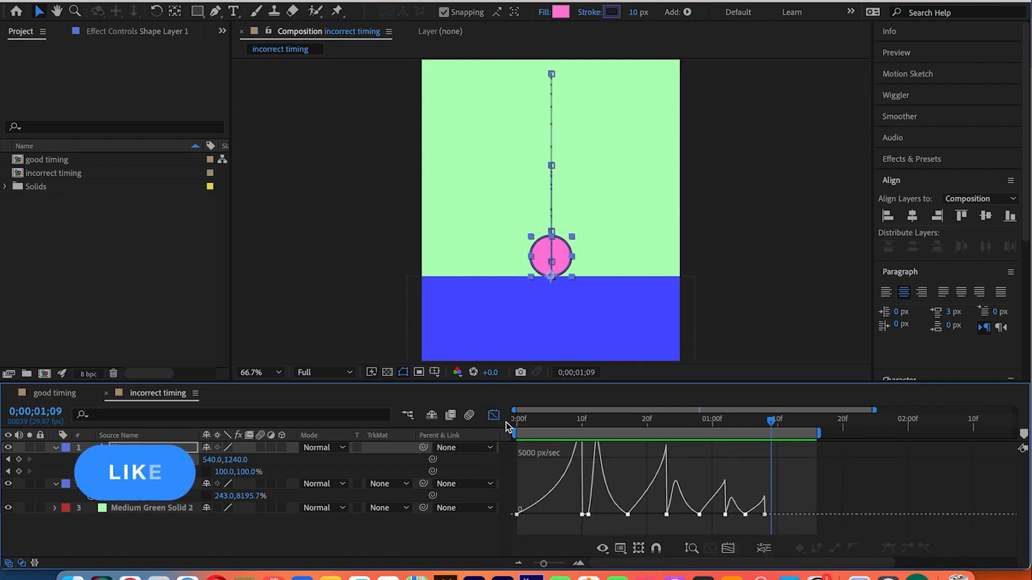
left_click(476, 532)
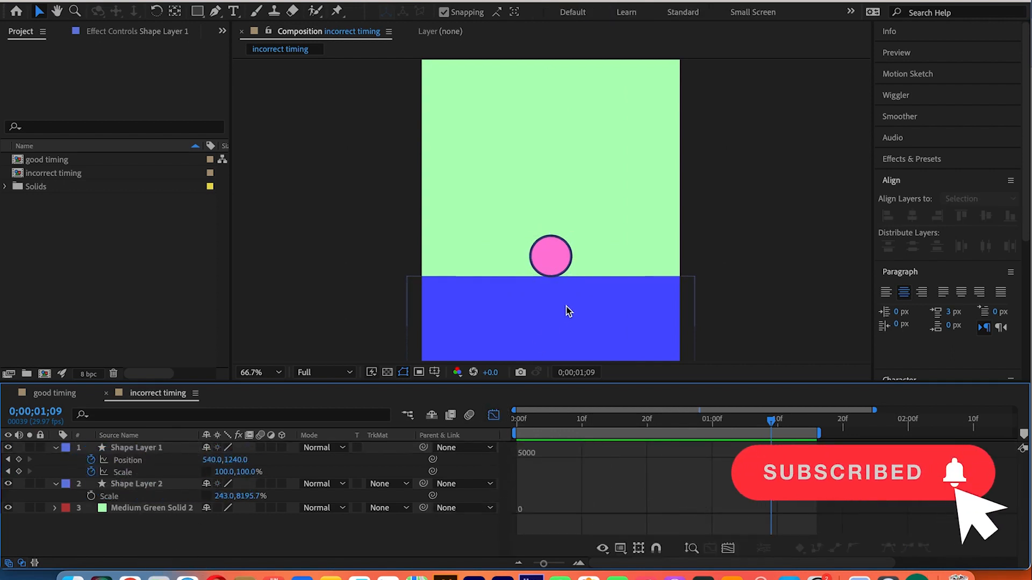